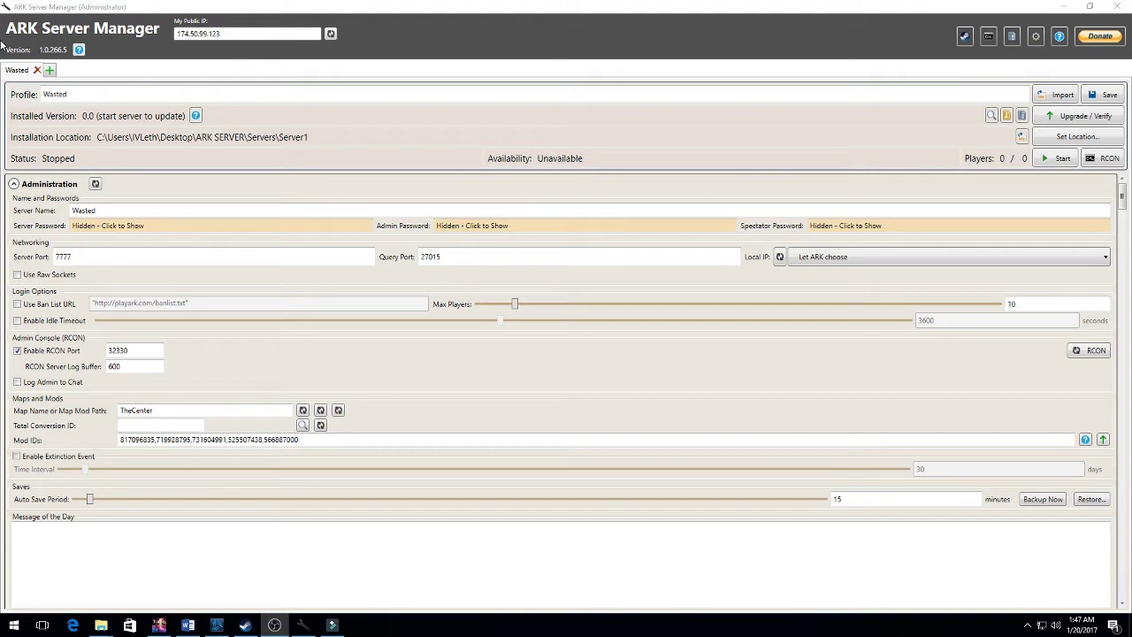
Move the ARK SERVER folder icon on the desktop away from the other shortcuts, and maximize the server manager window again.
{"action": "double_click", "coordinate": [786, 19]}
{"action": "left_click_drag", "start_coordinate": [775, 212], "coordinate": [559, 297]}
{"action": "left_click_drag", "start_coordinate": [829, 22], "coordinate": [333, 19]}
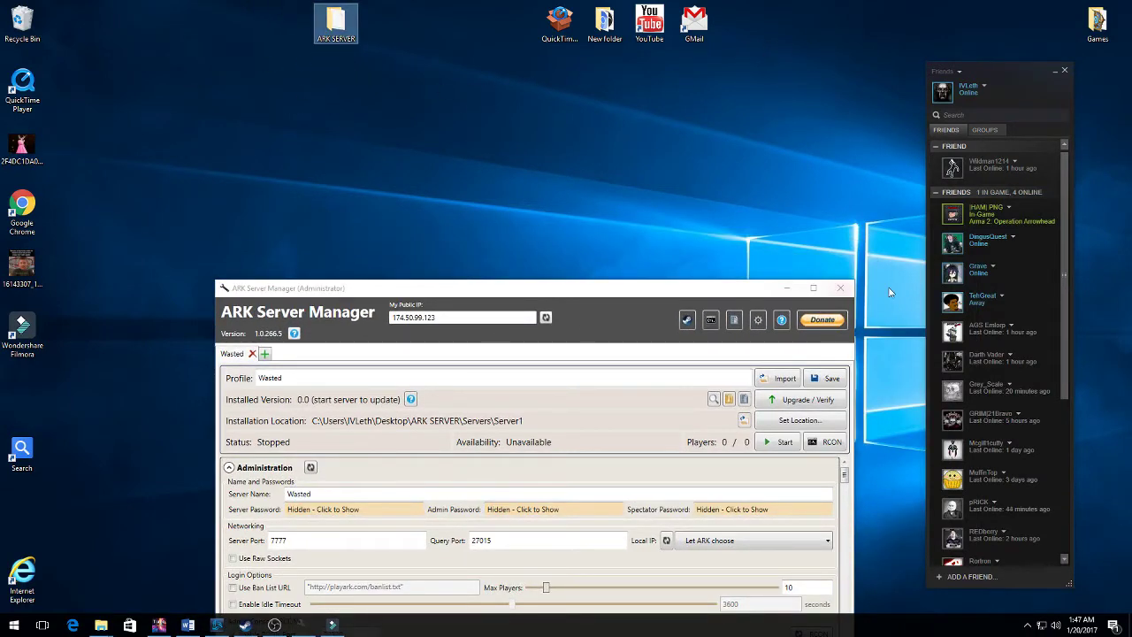
{"action": "left_click_drag", "start_coordinate": [648, 293], "coordinate": [652, 153]}
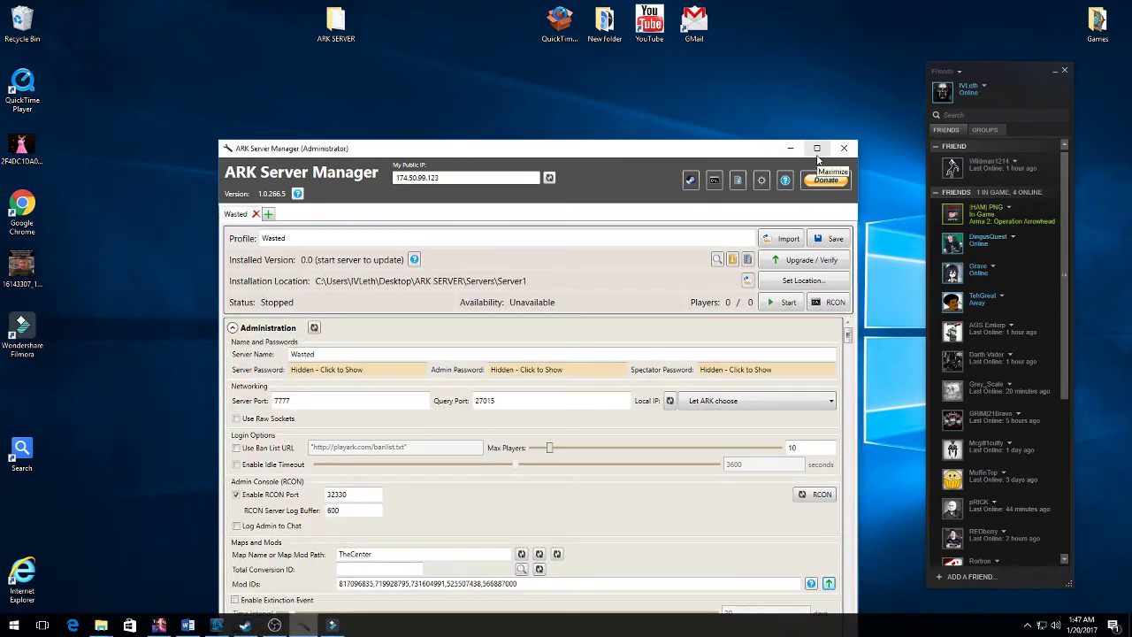
{"action": "left_click", "coordinate": [817, 150]}
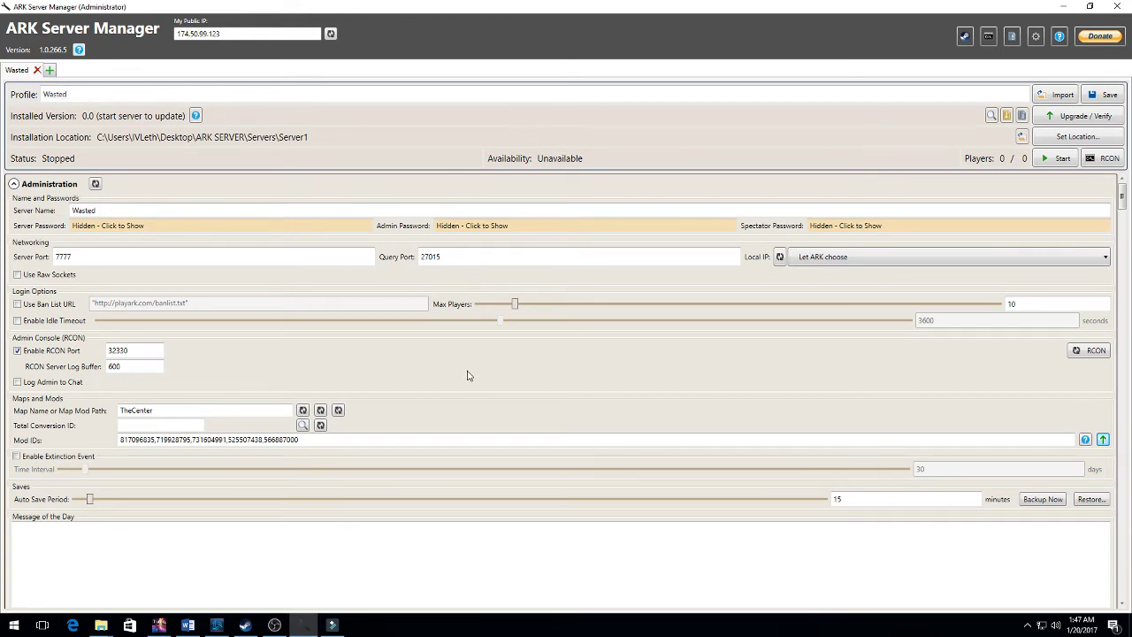
Inspect the server manager's global settings, including the data directory and mod update options, and close them.
{"action": "scroll", "coordinate": [410, 338], "scroll_direction": "down", "scroll_amount": 2}
{"action": "scroll", "coordinate": [410, 338], "scroll_direction": "up", "scroll_amount": 2}
{"action": "left_click", "coordinate": [1035, 37]}
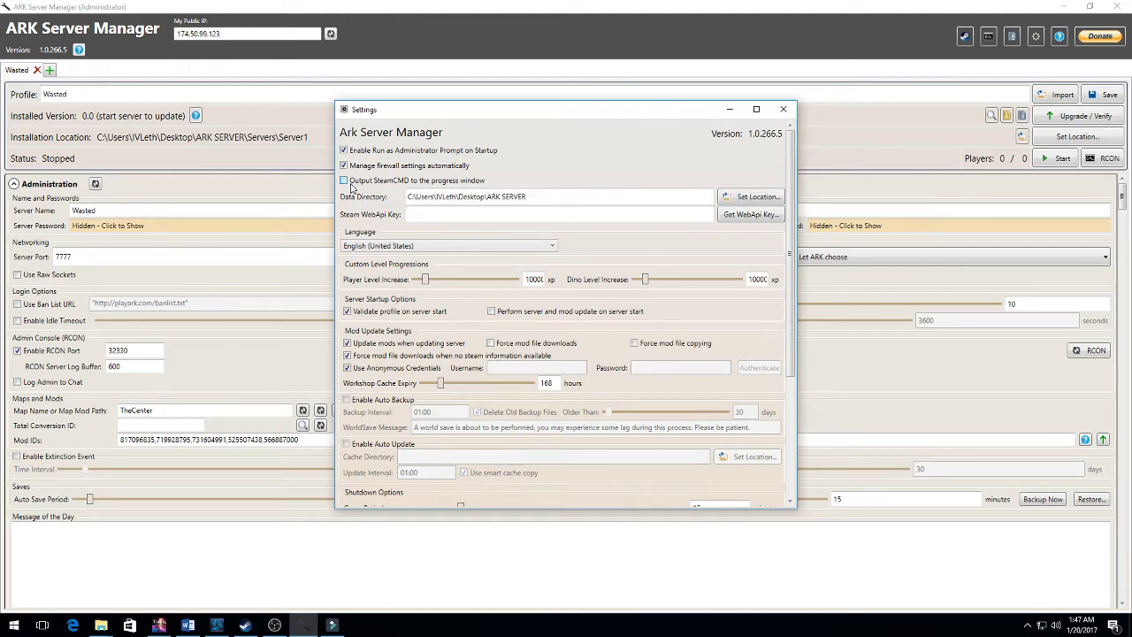
{"action": "left_click", "coordinate": [783, 109]}
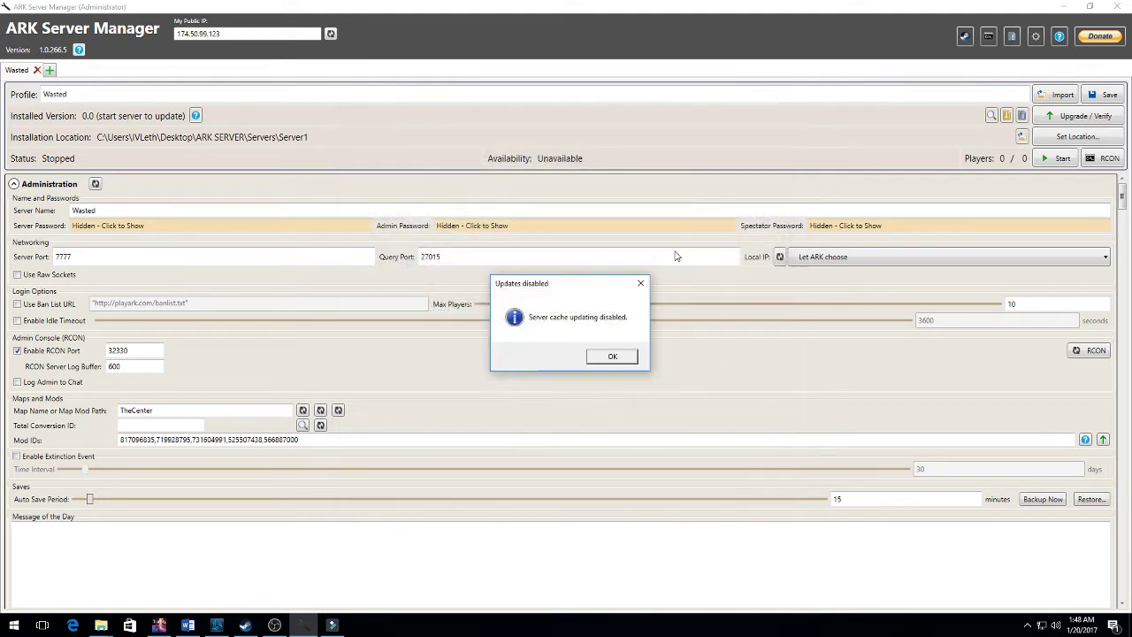
{"action": "left_click", "coordinate": [608, 356]}
{"action": "left_click", "coordinate": [611, 357]}
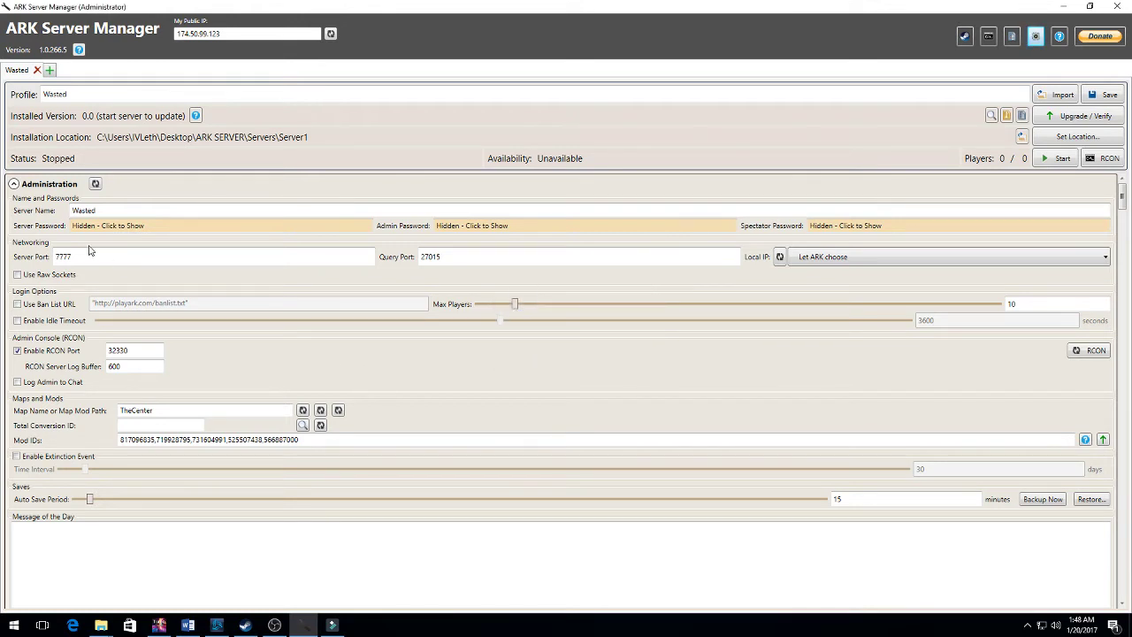
Check the Workshop mods available to add, and save the Wasted profile's mod list despite the mod that is not downloaded.
{"action": "left_click", "coordinate": [64, 94]}
{"action": "scroll", "coordinate": [202, 184], "scroll_direction": "down", "scroll_amount": 1}
{"action": "scroll", "coordinate": [203, 184], "scroll_direction": "up", "scroll_amount": 1}
{"action": "scroll", "coordinate": [275, 433], "scroll_direction": "down", "scroll_amount": 1}
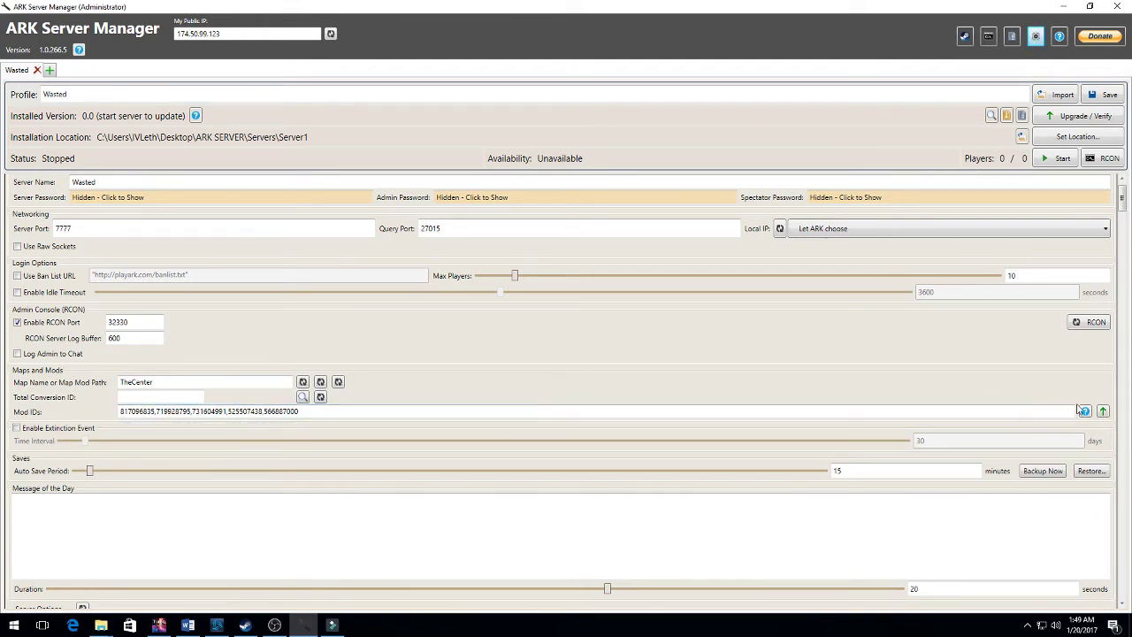
{"action": "left_click", "coordinate": [1085, 411]}
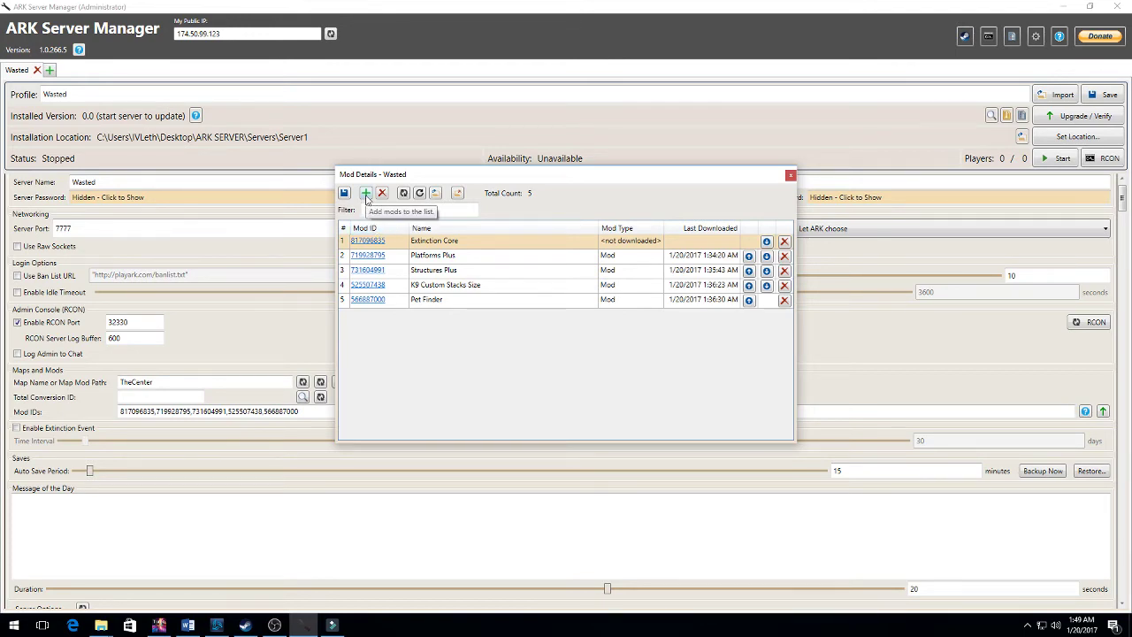
{"action": "left_click", "coordinate": [366, 194]}
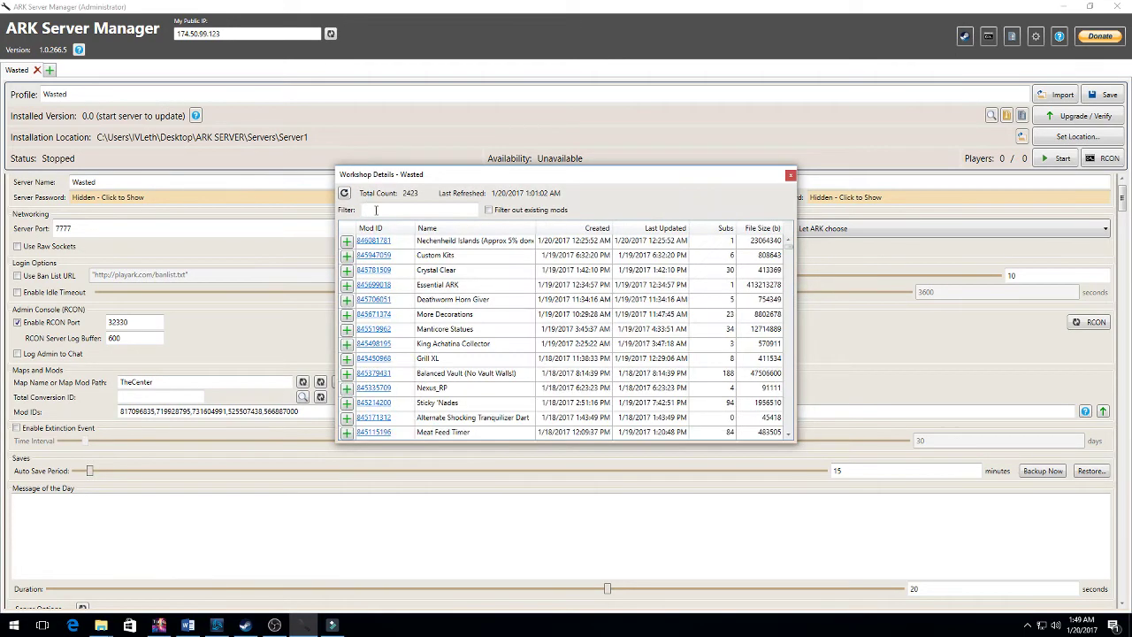
{"action": "left_click", "coordinate": [790, 175]}
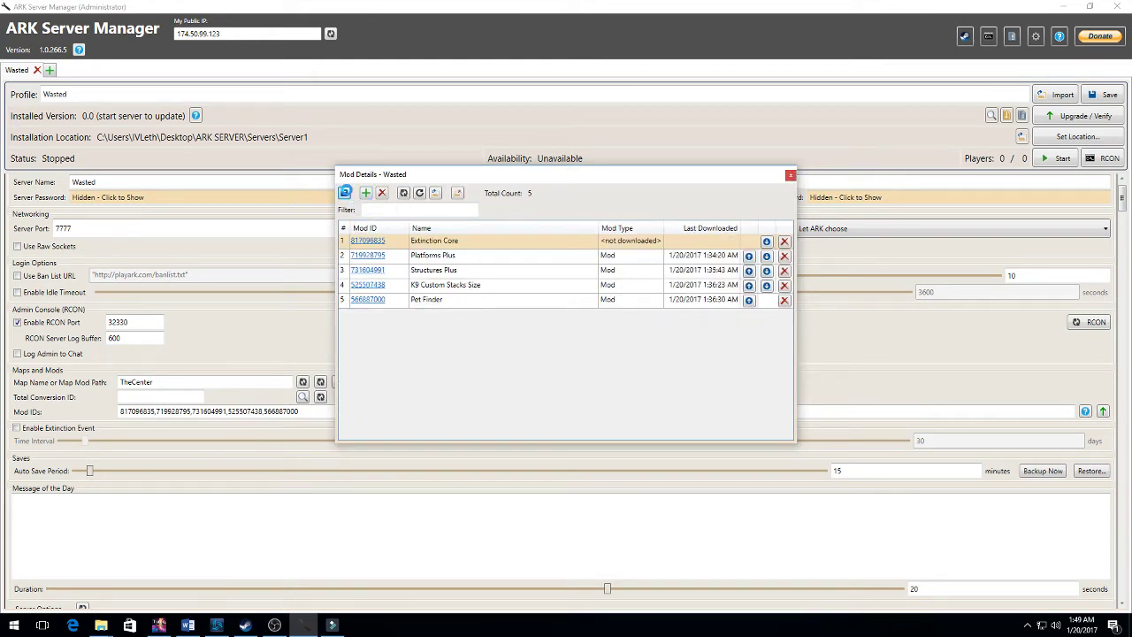
{"action": "left_click", "coordinate": [344, 191]}
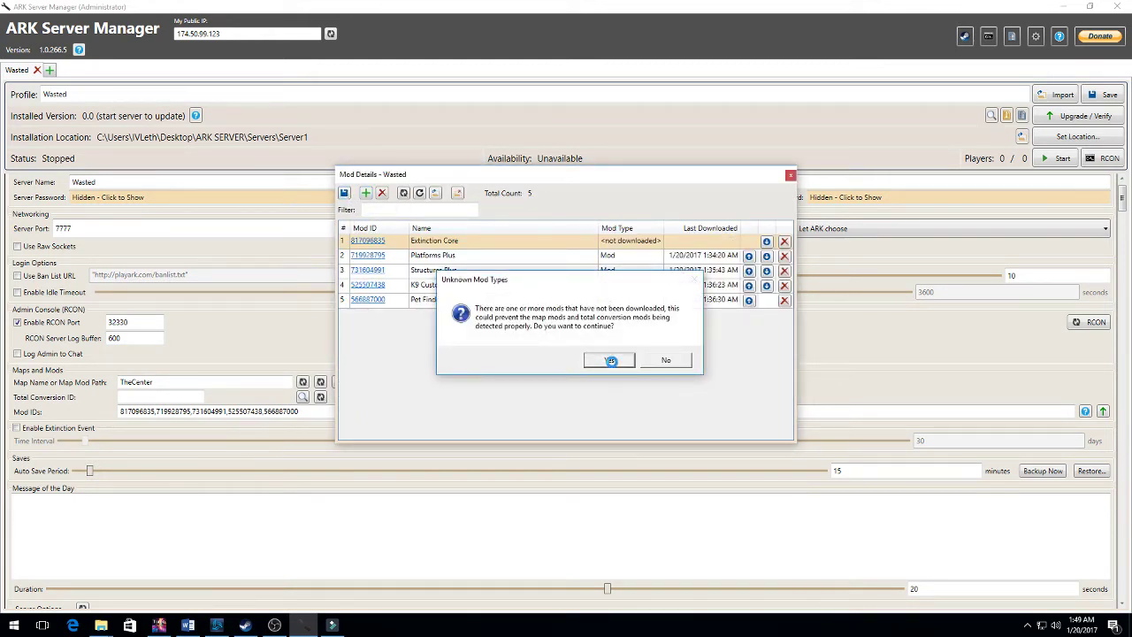
{"action": "left_click", "coordinate": [610, 360]}
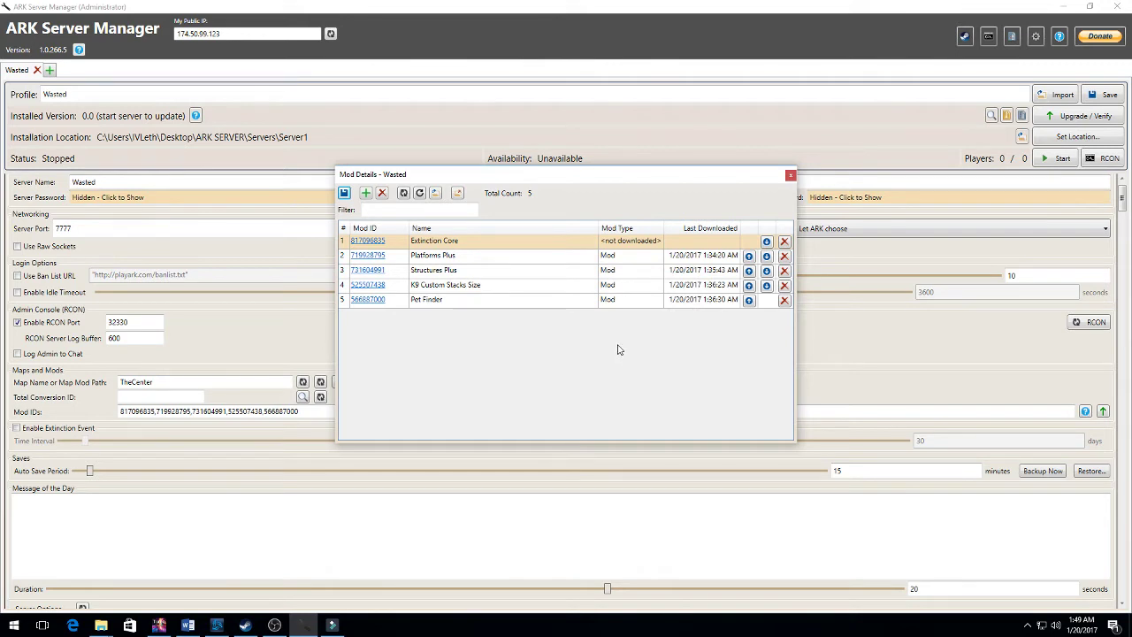
{"action": "left_click", "coordinate": [791, 175]}
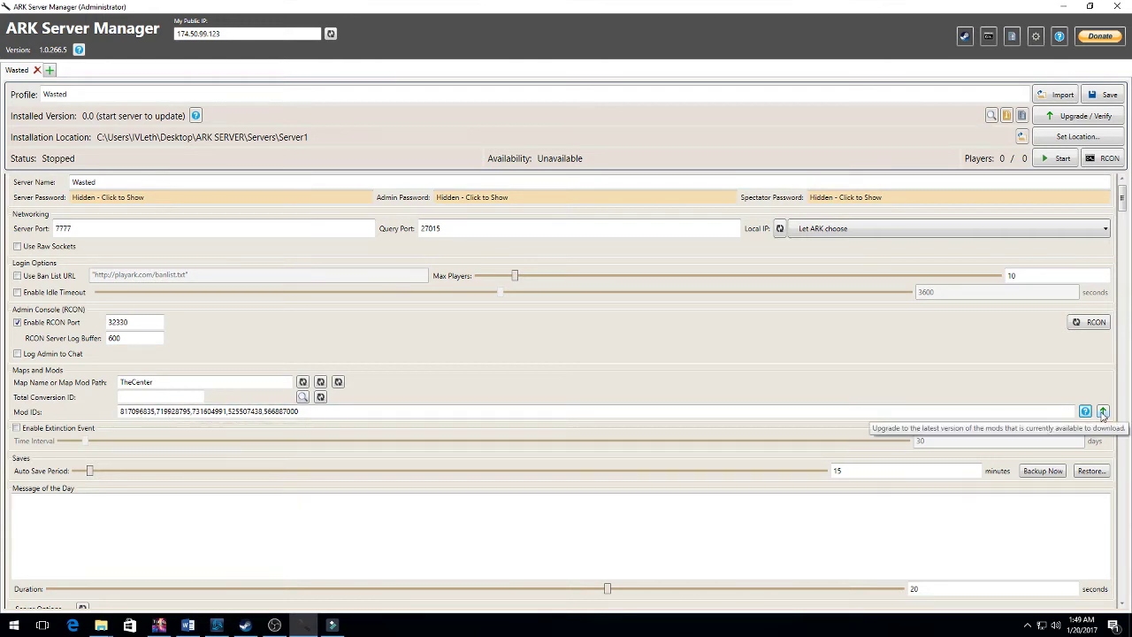
Review the save period, message of the day, anti-cheat and other server options in the Administration section.
{"action": "scroll", "coordinate": [452, 410], "scroll_direction": "down", "scroll_amount": 2}
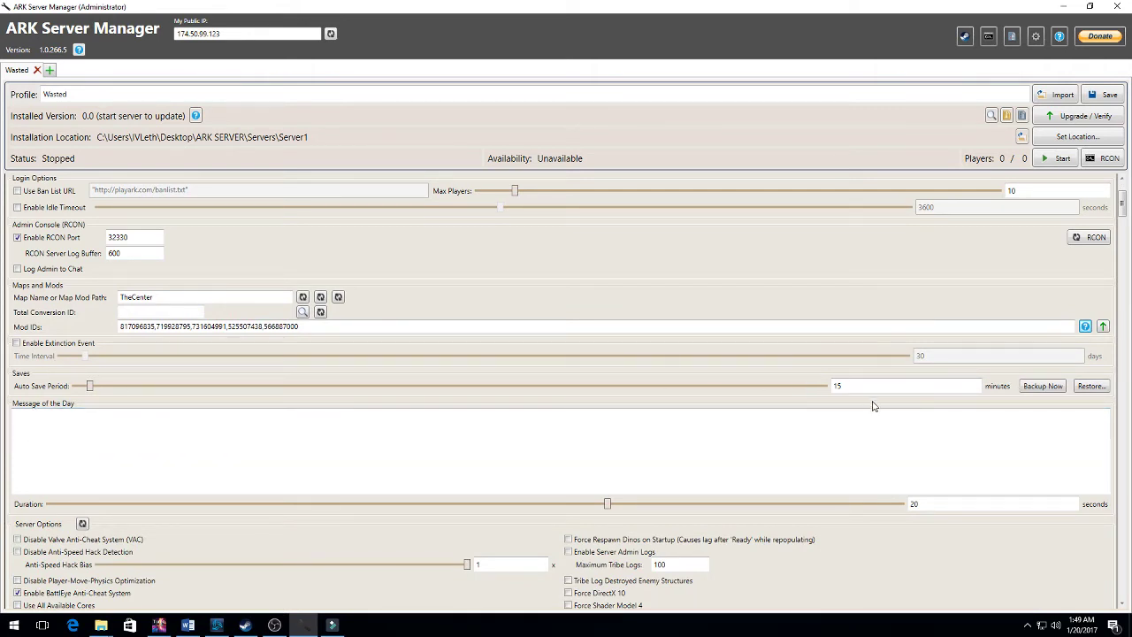
{"action": "scroll", "coordinate": [637, 457], "scroll_direction": "down", "scroll_amount": 3}
{"action": "scroll", "coordinate": [637, 462], "scroll_direction": "down", "scroll_amount": 2}
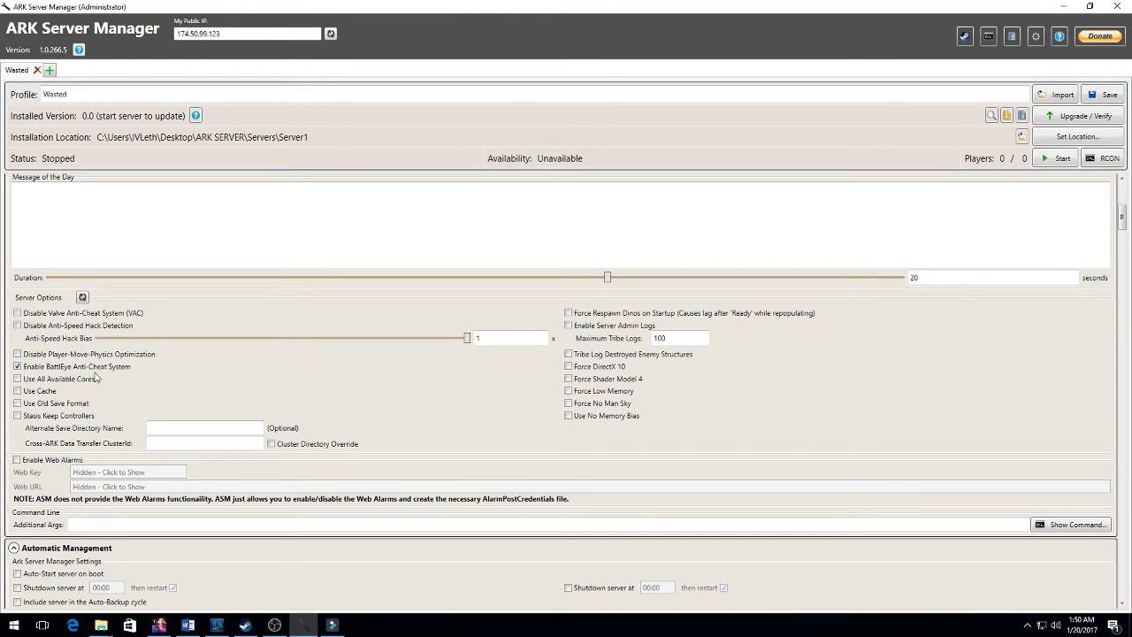
{"action": "scroll", "coordinate": [146, 460], "scroll_direction": "down", "scroll_amount": 3}
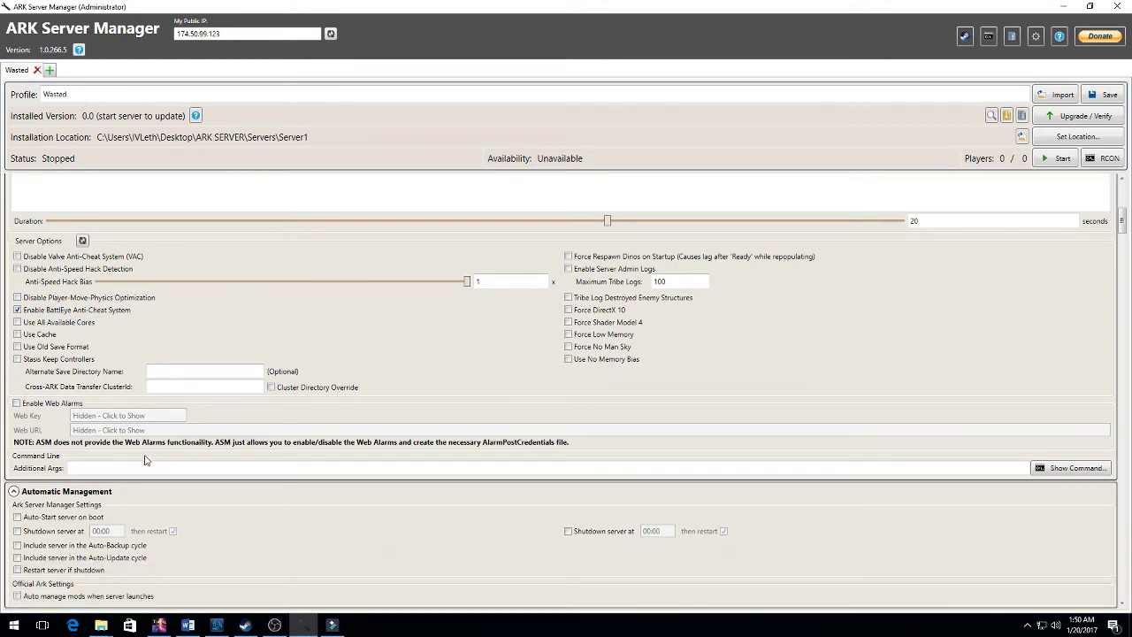
Examine the Automatic Management and Rules sections, including difficulty override, tribute downloads, PvP intervals, tribe warfare and disease options.
{"action": "scroll", "coordinate": [146, 460], "scroll_direction": "down", "scroll_amount": 4}
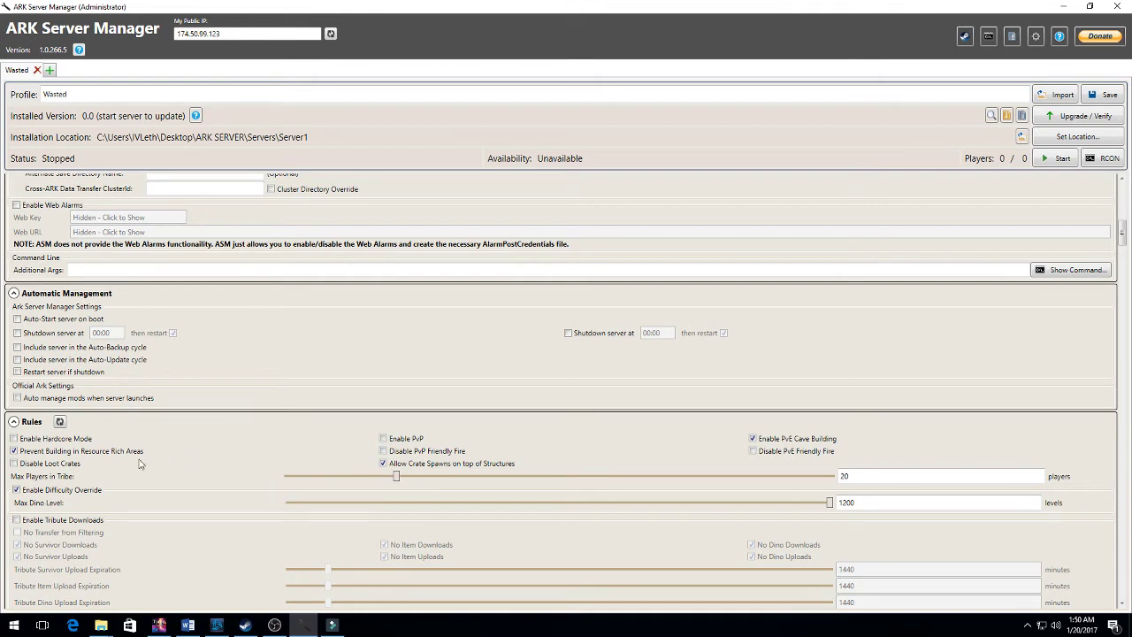
{"action": "mouse_move", "coordinate": [96, 458]}
{"action": "mouse_move", "coordinate": [775, 449]}
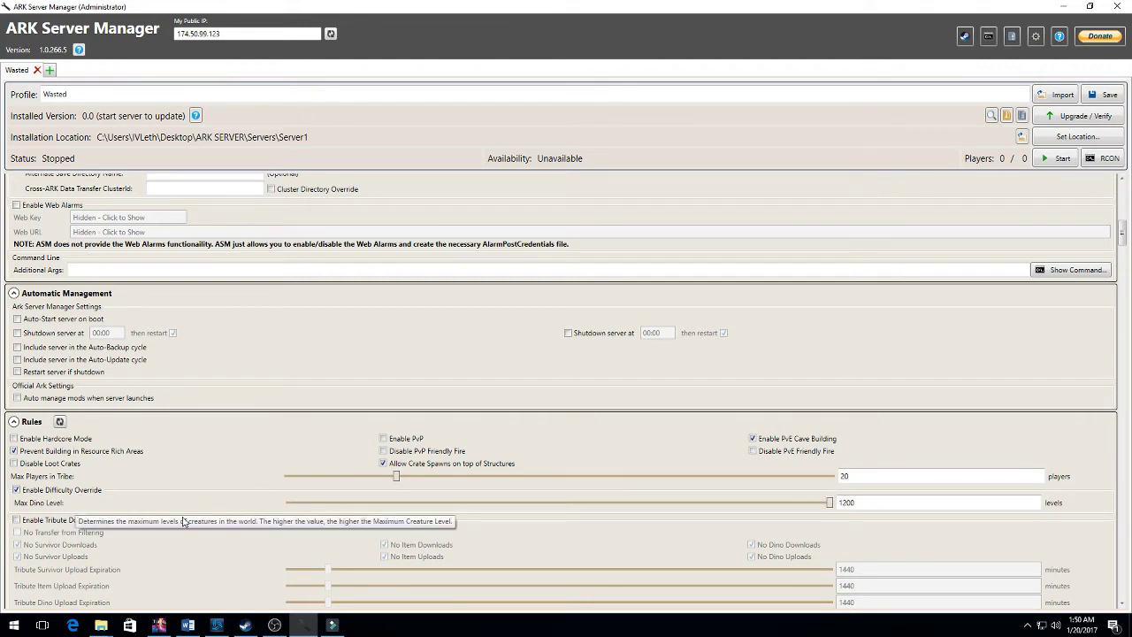
{"action": "scroll", "coordinate": [183, 521], "scroll_direction": "down", "scroll_amount": 1}
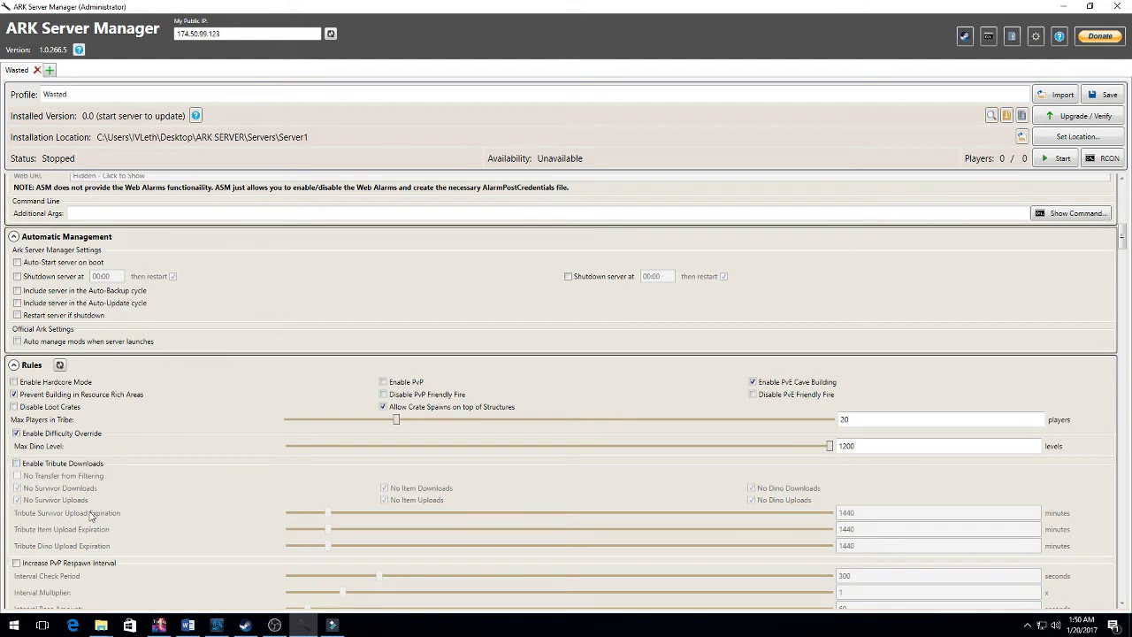
{"action": "scroll", "coordinate": [89, 516], "scroll_direction": "down", "scroll_amount": 1}
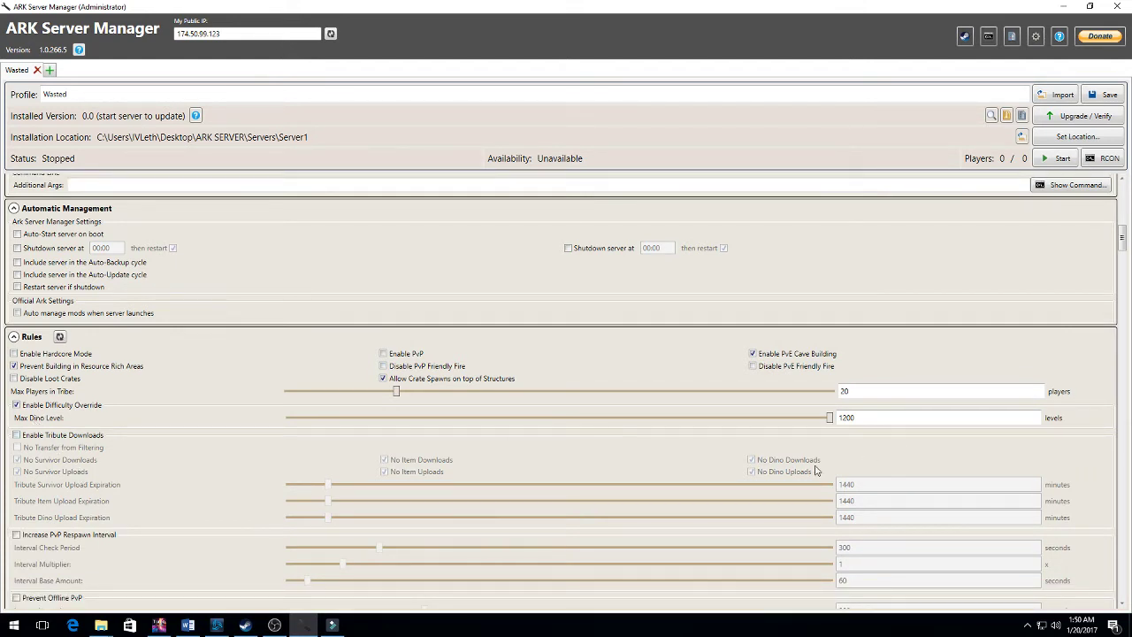
{"action": "scroll", "coordinate": [882, 446], "scroll_direction": "down", "scroll_amount": 7}
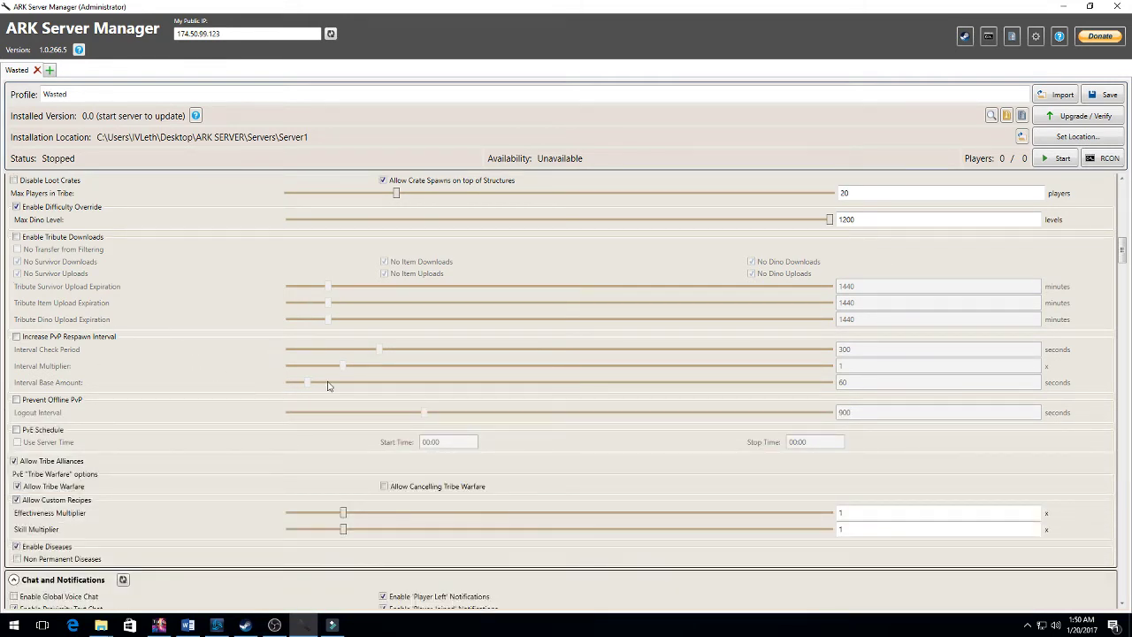
{"action": "scroll", "coordinate": [329, 386], "scroll_direction": "down", "scroll_amount": 3}
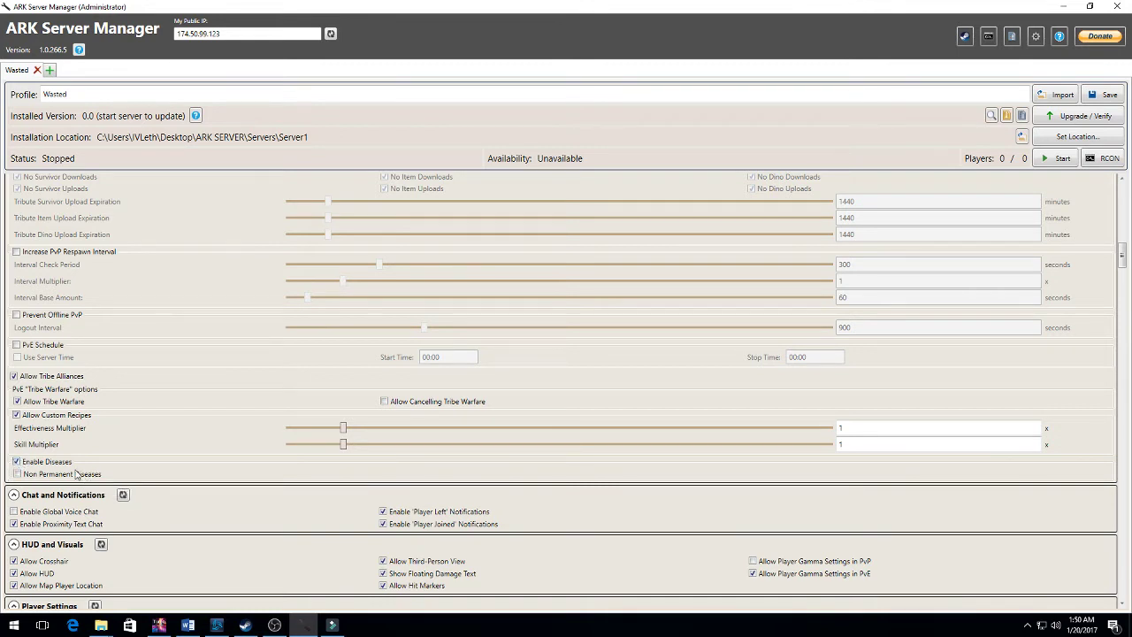
Review the chat, HUD and player settings, including XP, drain and recovery multipliers and per-level stats.
{"action": "scroll", "coordinate": [112, 452], "scroll_direction": "down", "scroll_amount": 2}
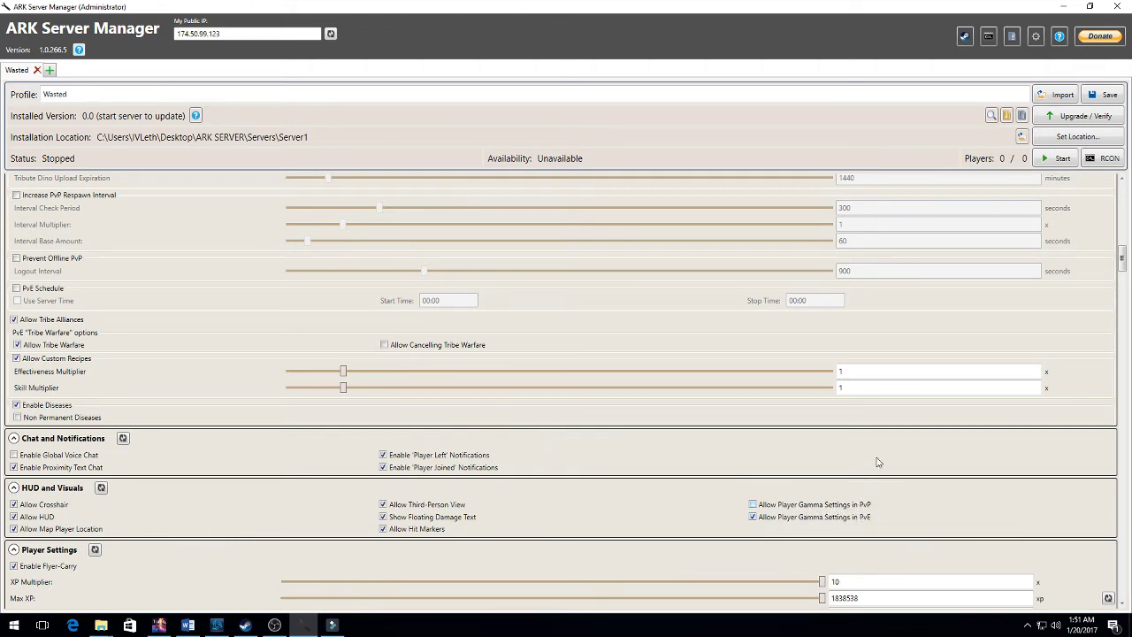
{"action": "scroll", "coordinate": [268, 374], "scroll_direction": "down", "scroll_amount": 3}
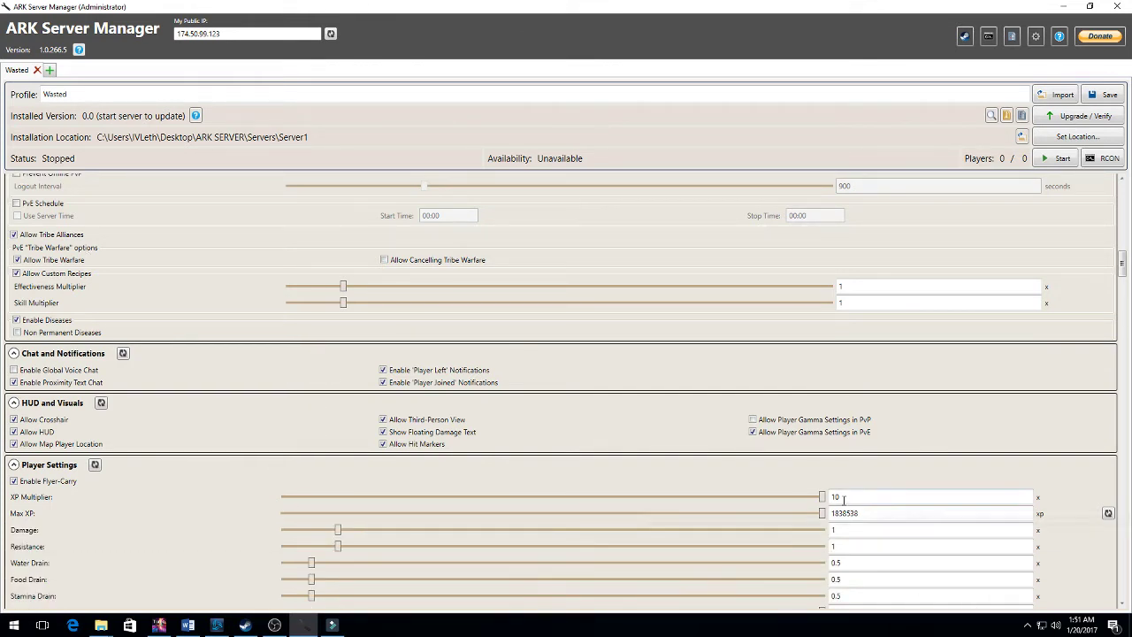
{"action": "scroll", "coordinate": [474, 468], "scroll_direction": "down", "scroll_amount": 3}
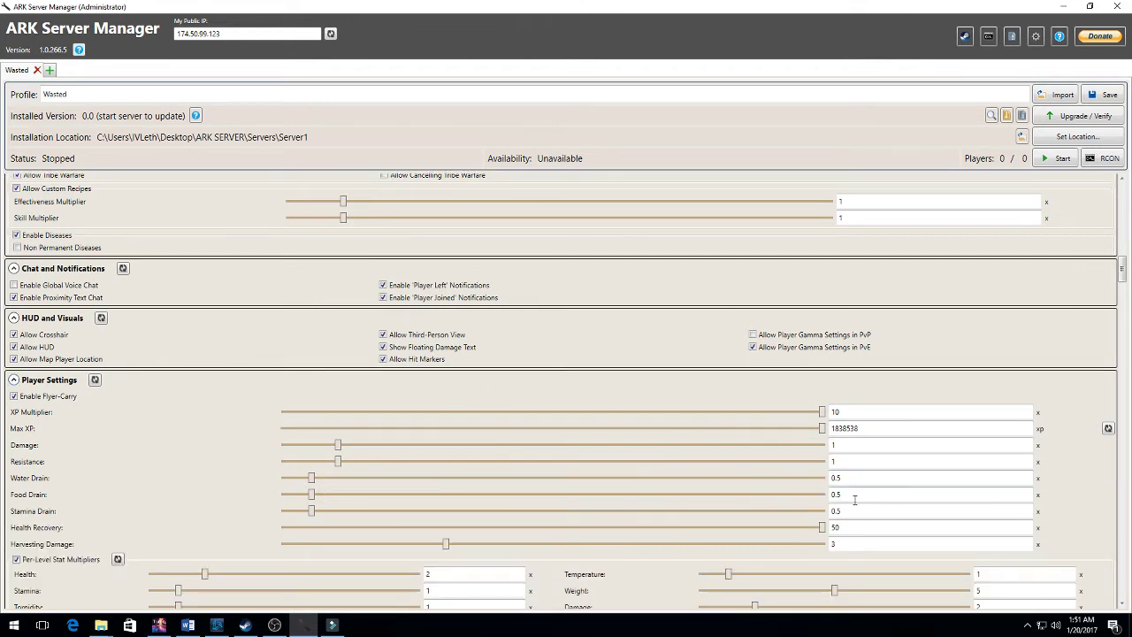
{"action": "scroll", "coordinate": [521, 426], "scroll_direction": "down", "scroll_amount": 1}
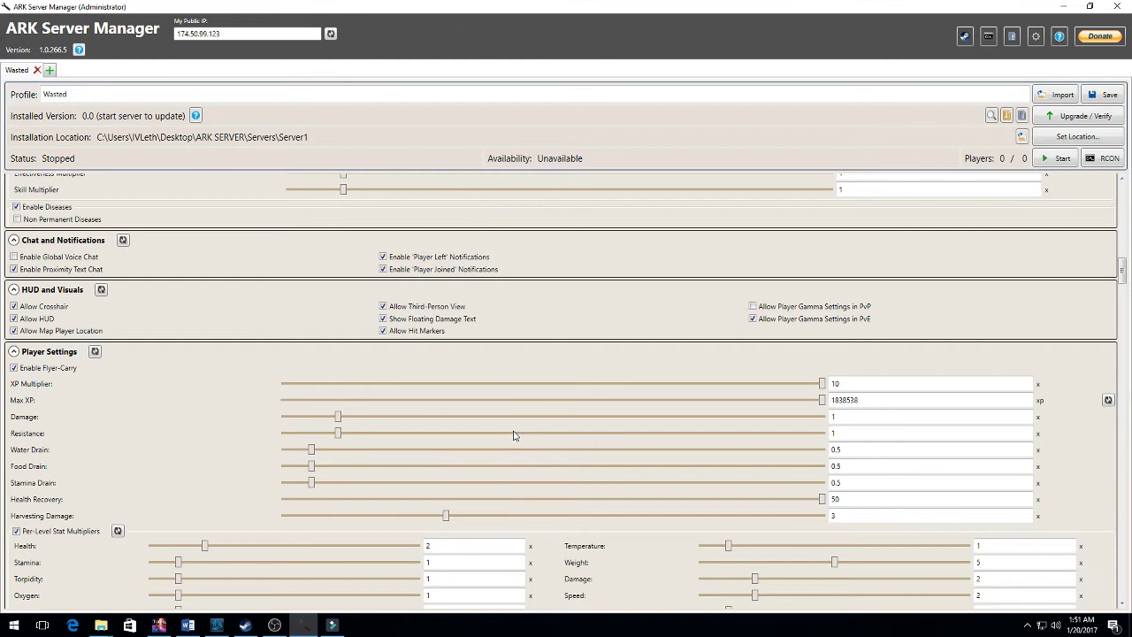
{"action": "scroll", "coordinate": [440, 468], "scroll_direction": "down", "scroll_amount": 4}
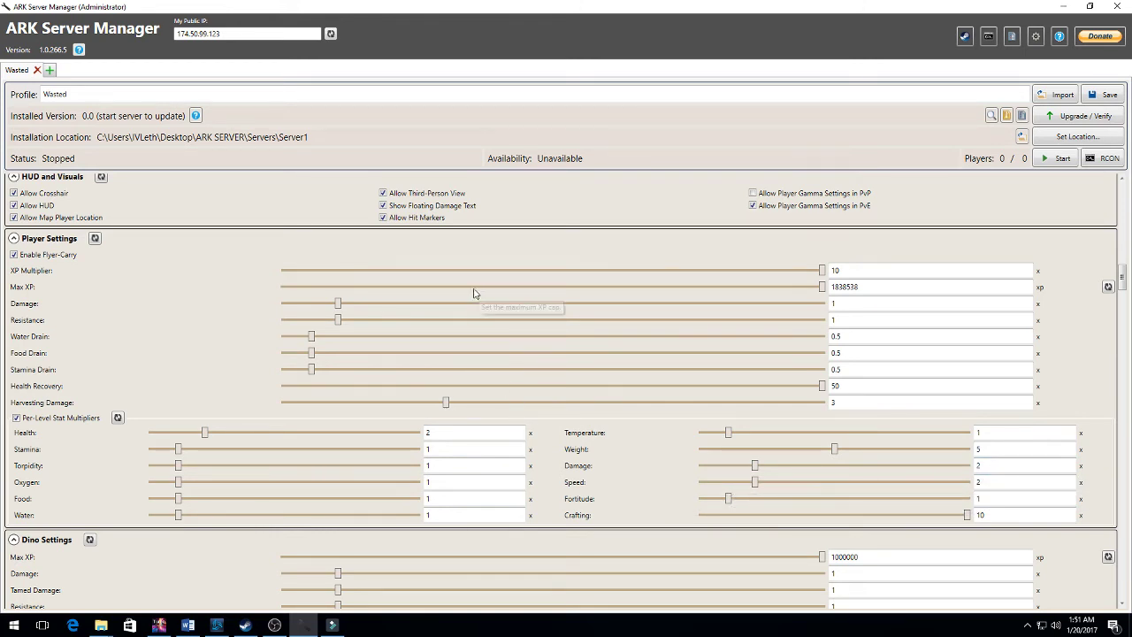
Examine the dino settings, the dino customization list, and the wild and tamed per-level stat multipliers.
{"action": "scroll", "coordinate": [473, 293], "scroll_direction": "down", "scroll_amount": 5}
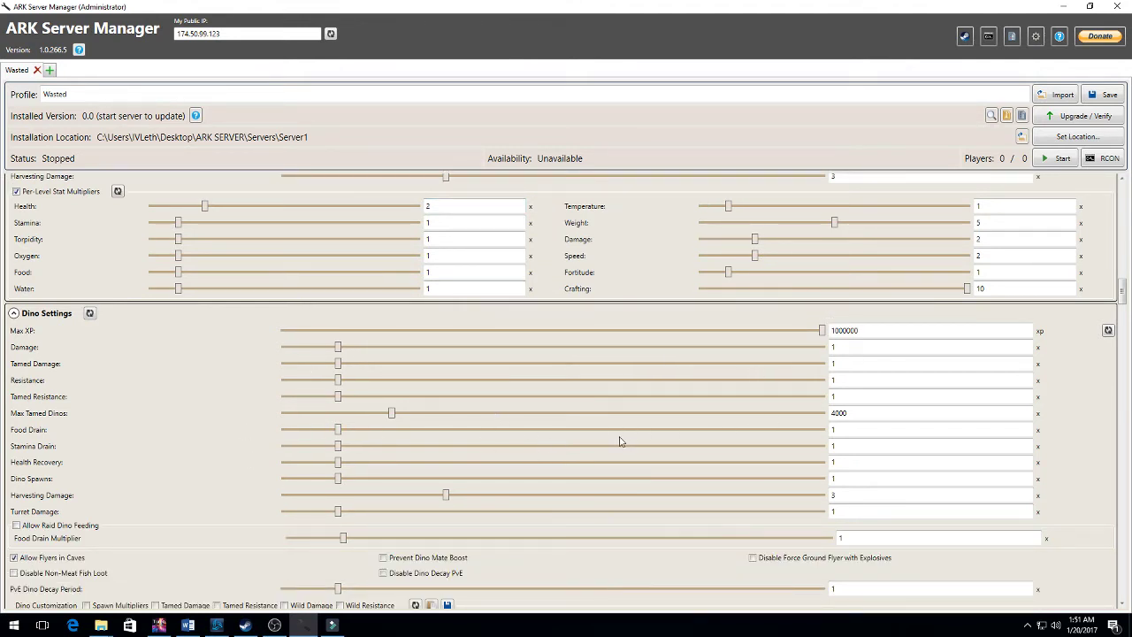
{"action": "scroll", "coordinate": [605, 444], "scroll_direction": "down", "scroll_amount": 2}
{"action": "scroll", "coordinate": [605, 444], "scroll_direction": "down", "scroll_amount": 2}
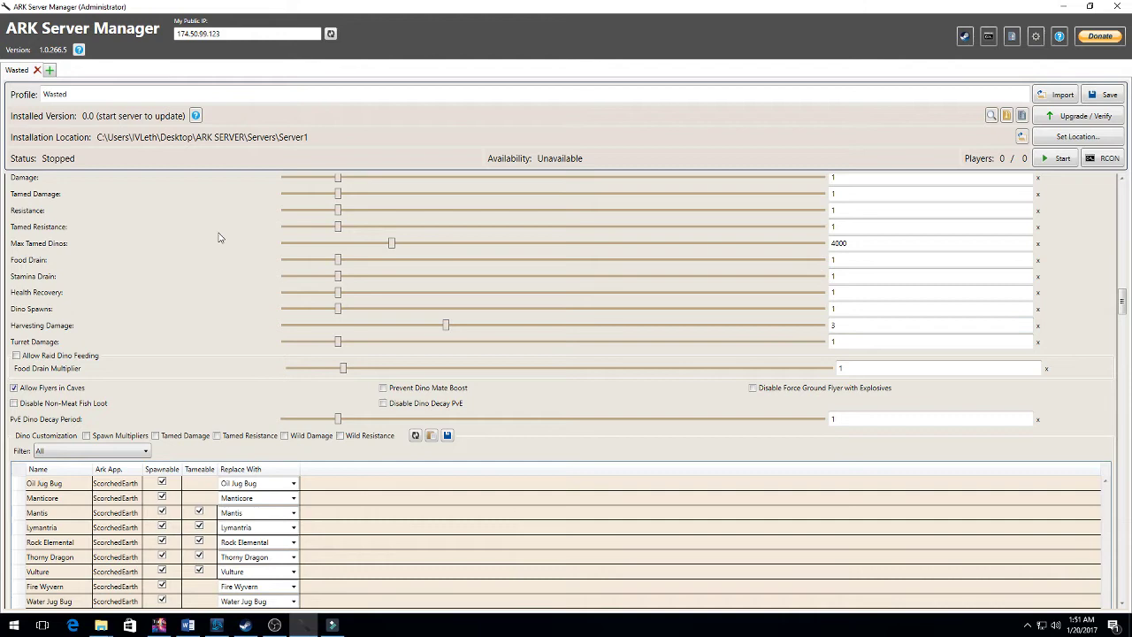
{"action": "scroll", "coordinate": [652, 295], "scroll_direction": "down", "scroll_amount": 4}
{"action": "scroll", "coordinate": [898, 551], "scroll_direction": "down", "scroll_amount": 4}
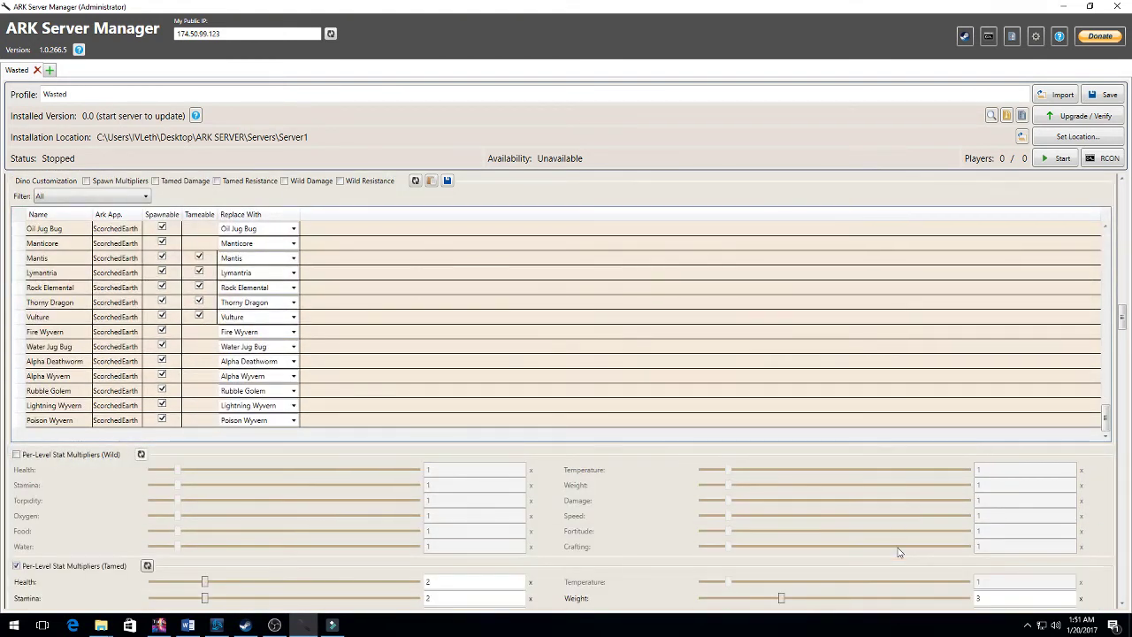
{"action": "scroll", "coordinate": [898, 551], "scroll_direction": "down", "scroll_amount": 4}
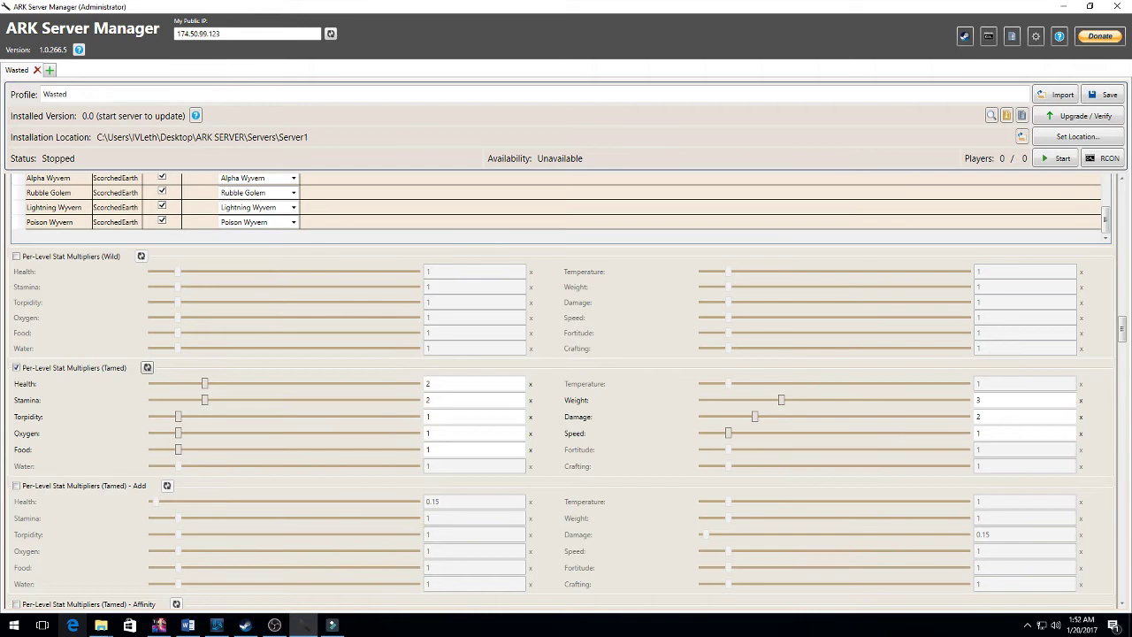
{"action": "scroll", "coordinate": [451, 252], "scroll_direction": "down", "scroll_amount": 3}
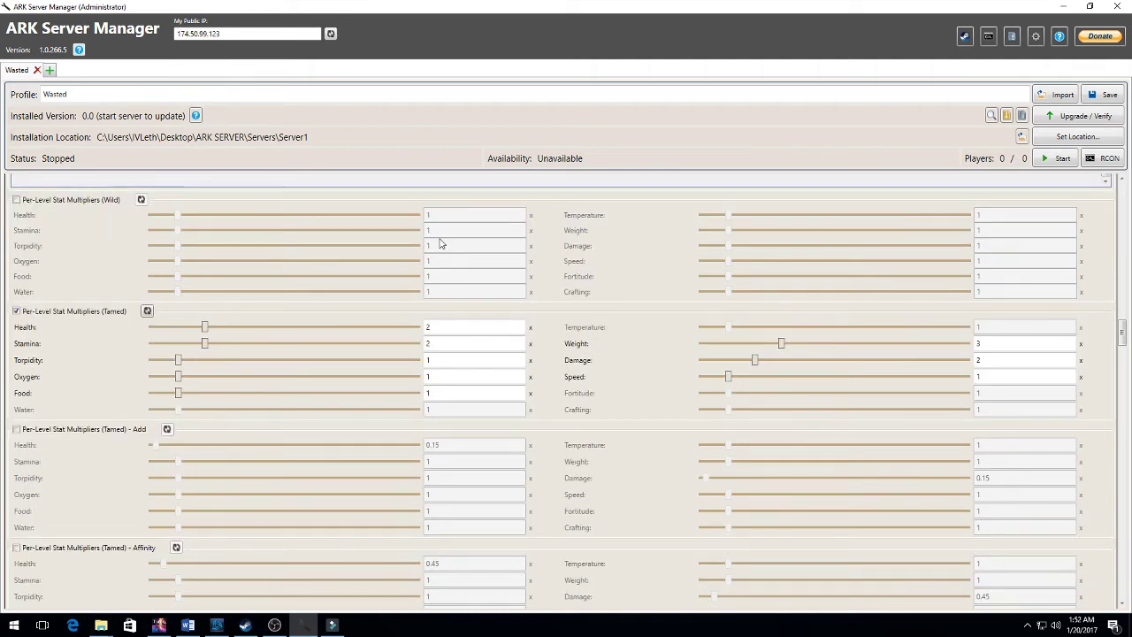
Review the remaining tamed stat multipliers, the dino breeding multipliers and the dino imprinting settings.
{"action": "scroll", "coordinate": [440, 241], "scroll_direction": "down", "scroll_amount": 4}
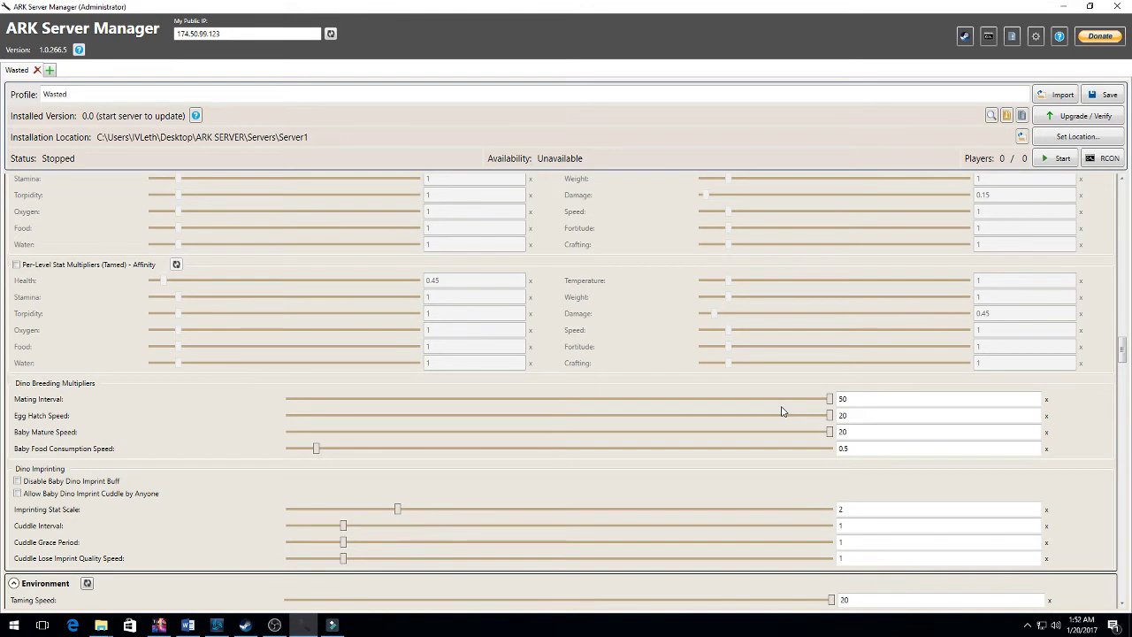
{"action": "scroll", "coordinate": [782, 411], "scroll_direction": "down", "scroll_amount": 5}
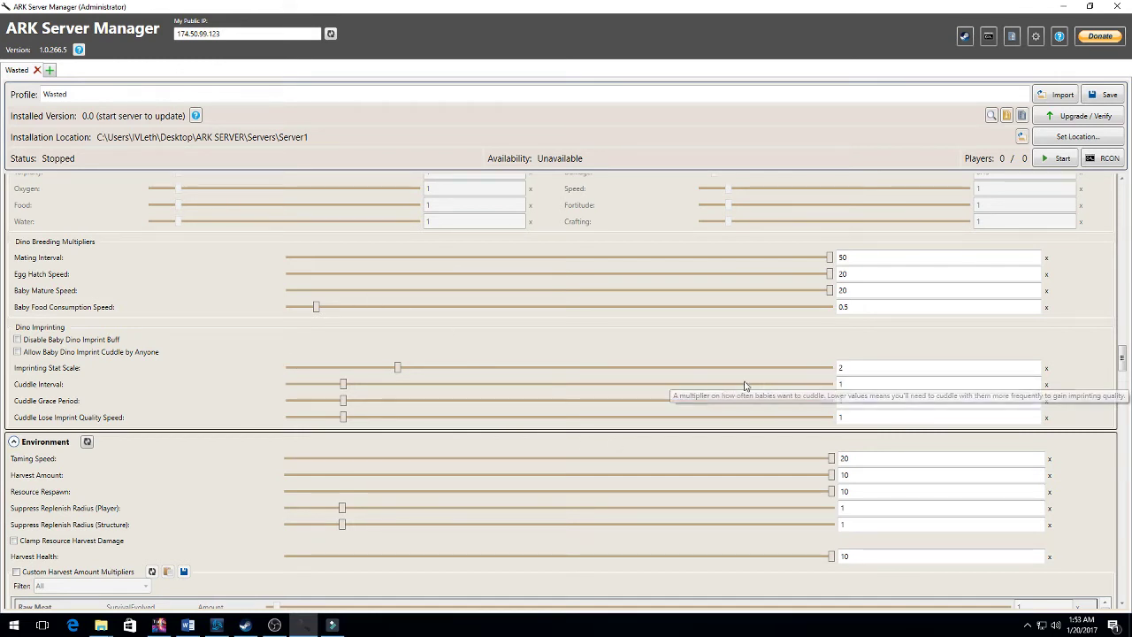
{"action": "scroll", "coordinate": [725, 380], "scroll_direction": "down", "scroll_amount": 1}
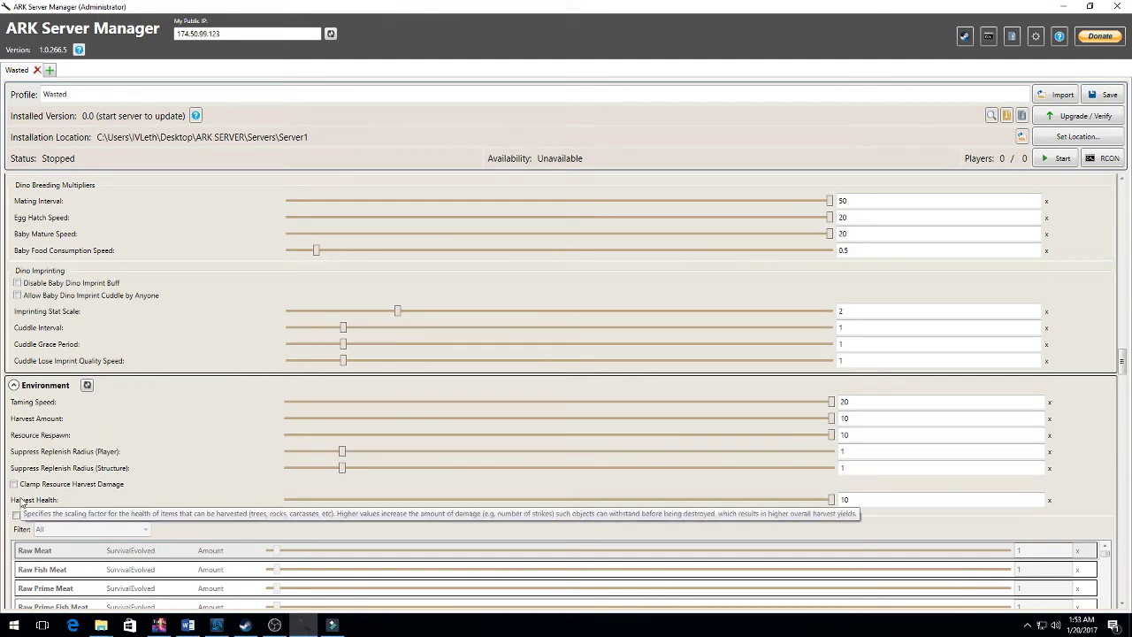
Examine the Environment section, including harvest, day and night speed, spoiling, crop and earned XP multipliers.
{"action": "scroll", "coordinate": [543, 552], "scroll_direction": "down", "scroll_amount": 5}
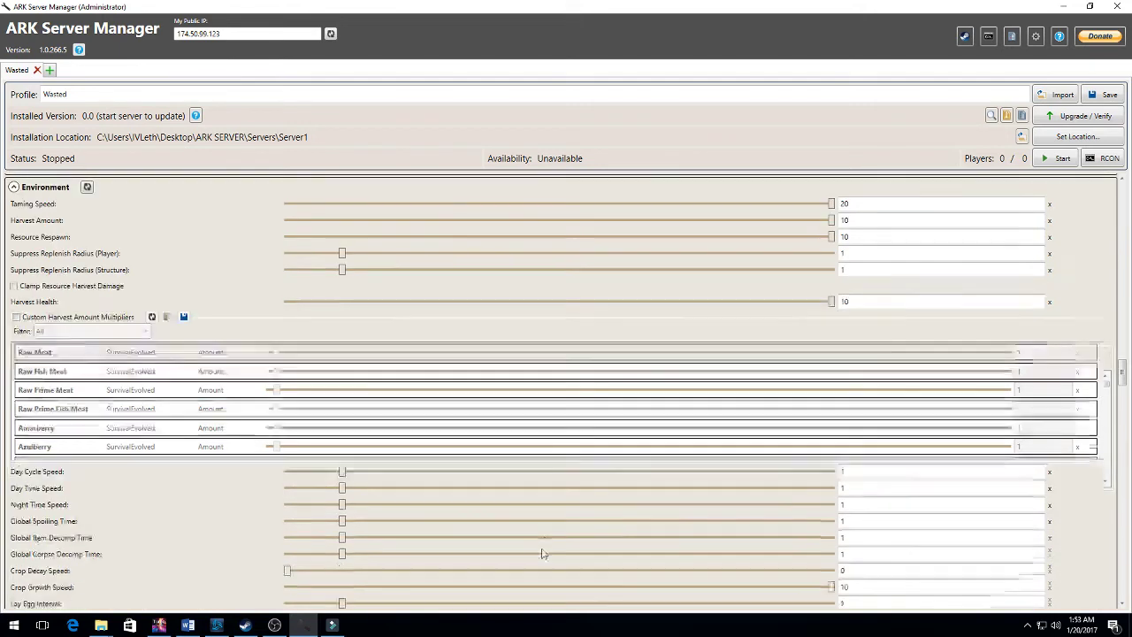
{"action": "scroll", "coordinate": [541, 552], "scroll_direction": "down", "scroll_amount": 3}
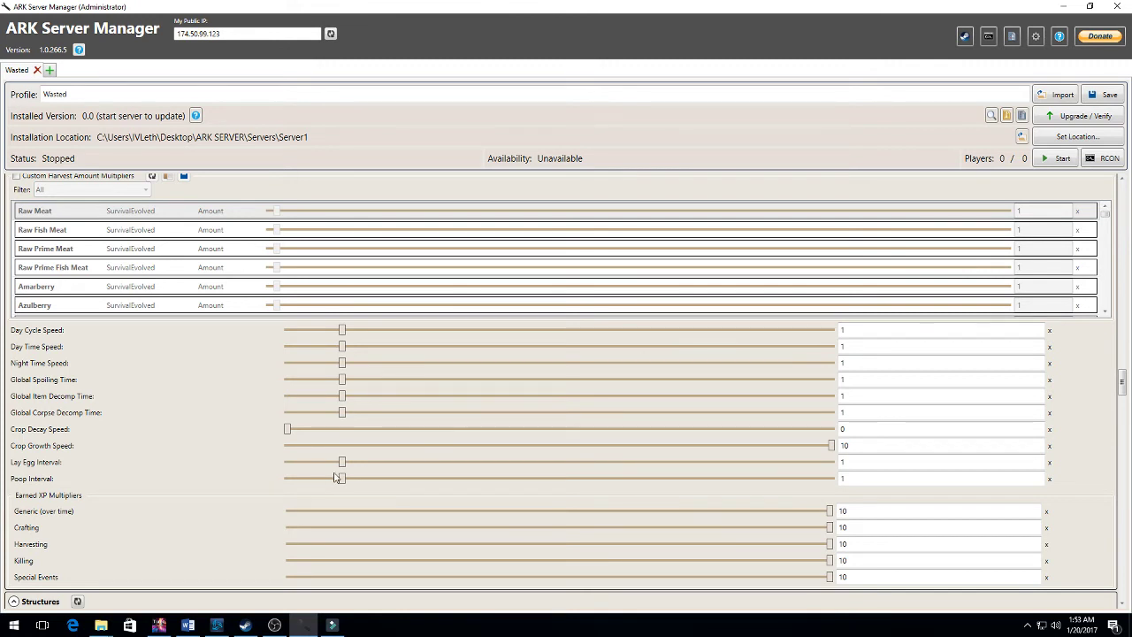
{"action": "mouse_move", "coordinate": [75, 436]}
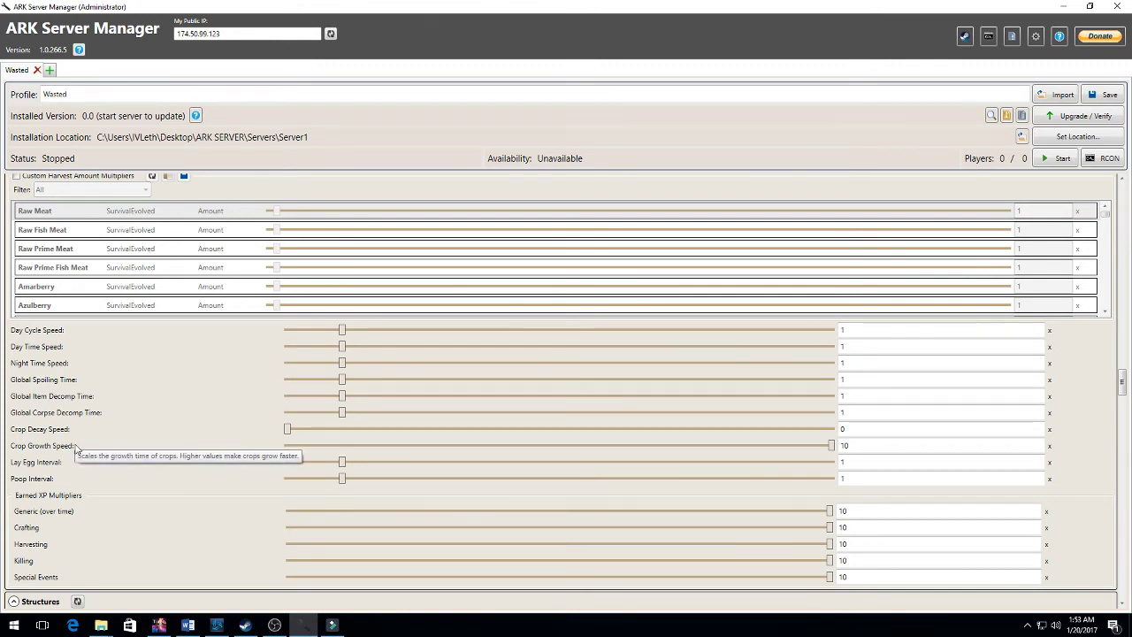
{"action": "scroll", "coordinate": [759, 521], "scroll_direction": "down", "scroll_amount": 1}
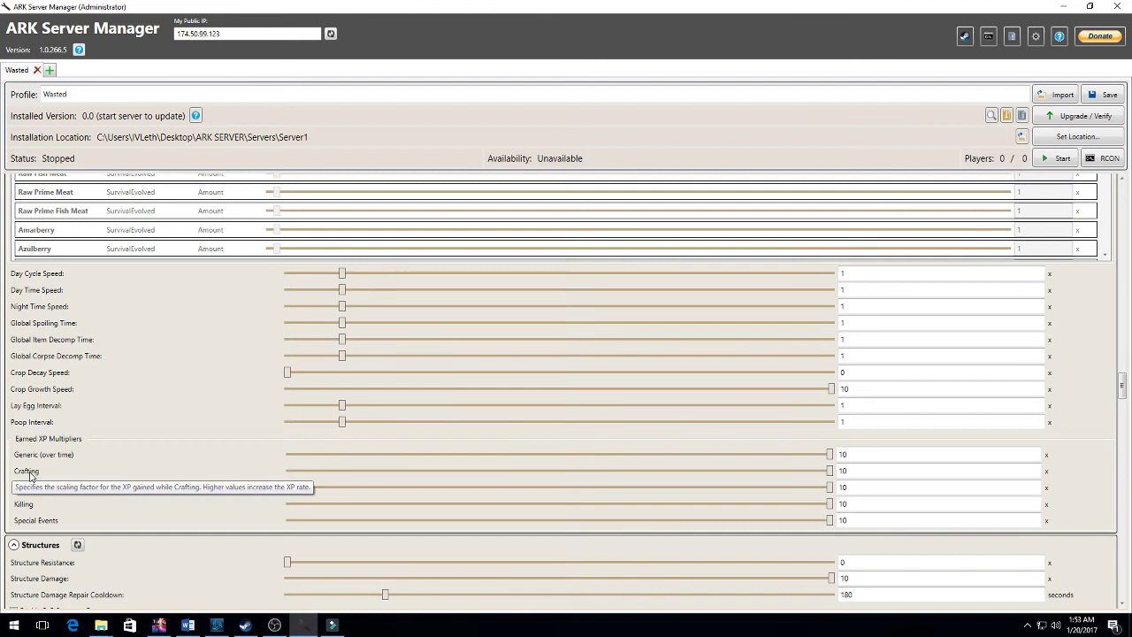
{"action": "mouse_move", "coordinate": [732, 494]}
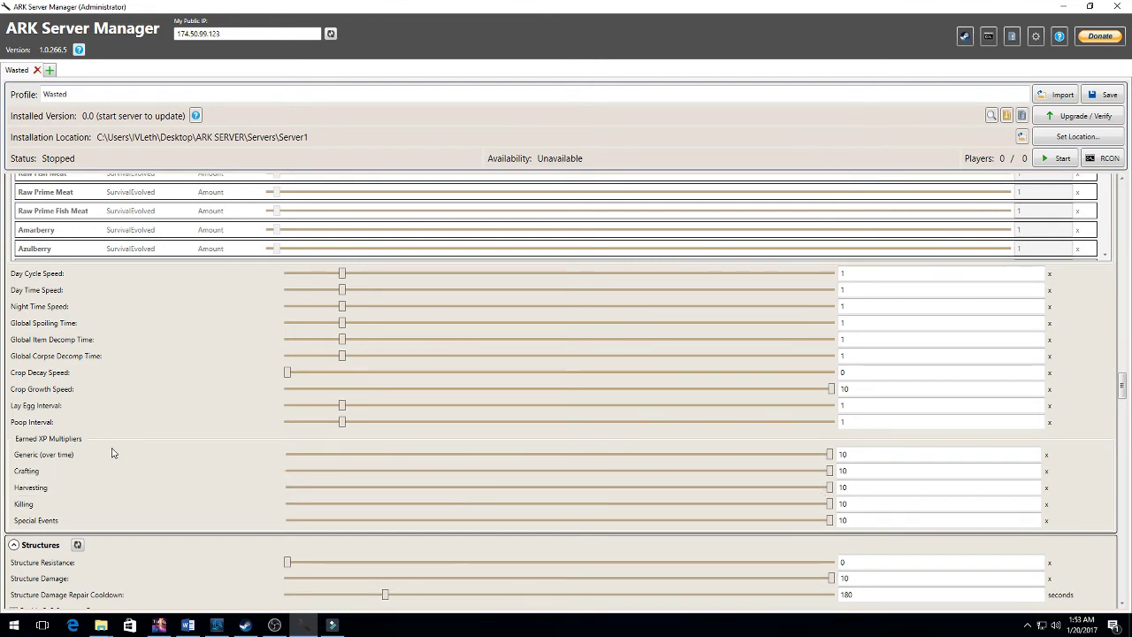
{"action": "mouse_move", "coordinate": [109, 454]}
Review the Structures section, including damage, platform limits, decay and auto-destroy options, down to the Engrams overrides.
{"action": "scroll", "coordinate": [142, 513], "scroll_direction": "down", "scroll_amount": 4}
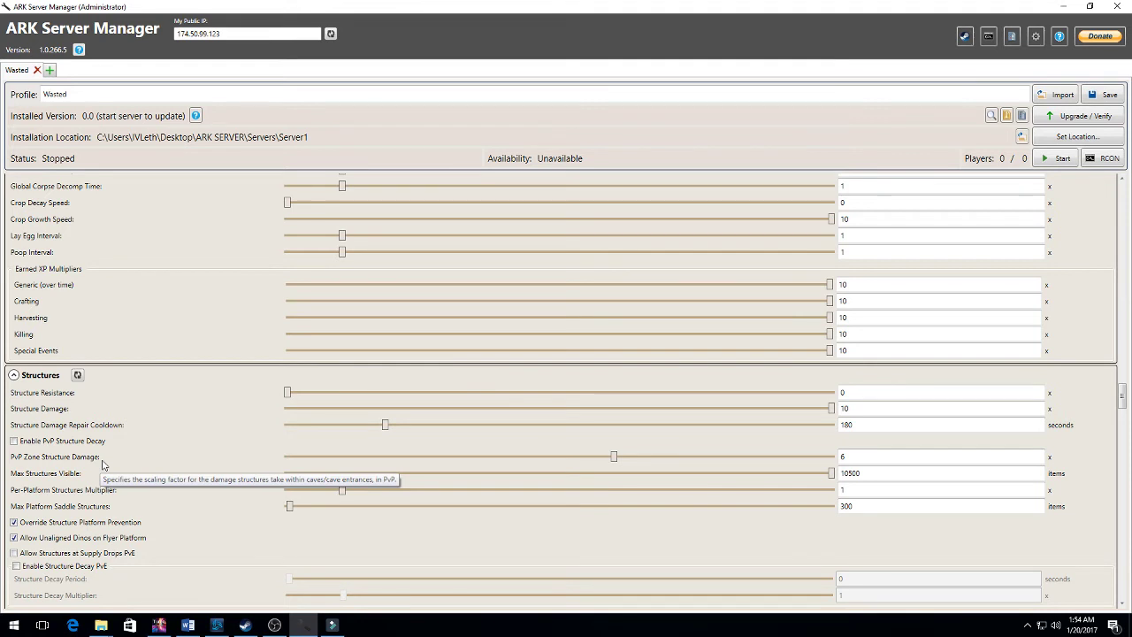
{"action": "scroll", "coordinate": [102, 464], "scroll_direction": "down", "scroll_amount": 1}
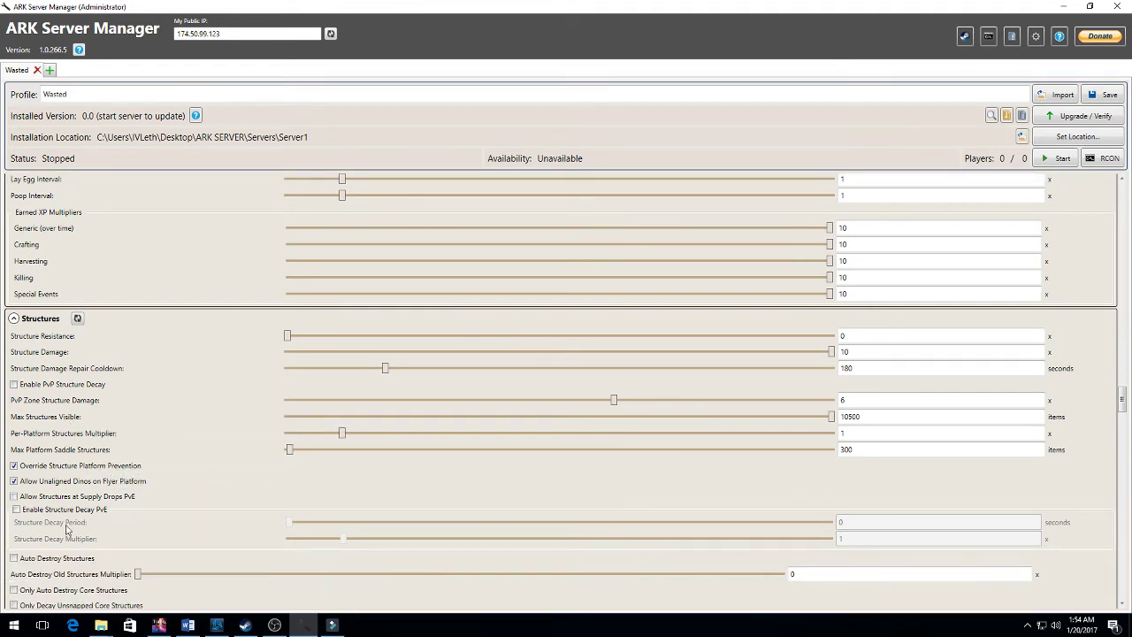
{"action": "scroll", "coordinate": [69, 534], "scroll_direction": "down", "scroll_amount": 2}
{"action": "scroll", "coordinate": [69, 536], "scroll_direction": "down", "scroll_amount": 10}
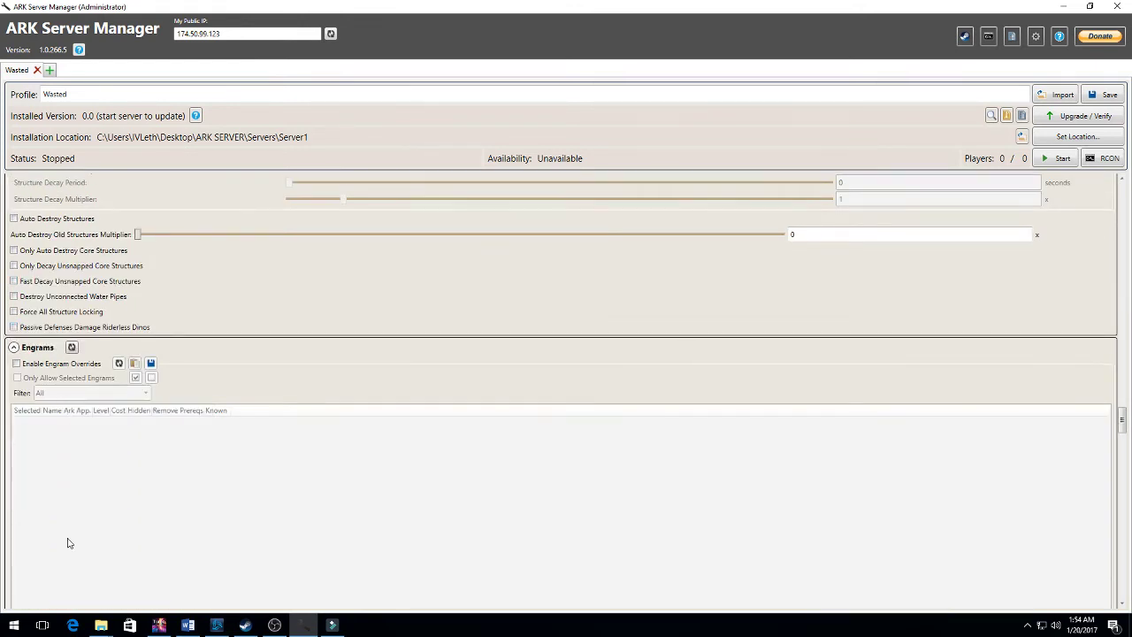
Look through the Crafting Overrides and the custom player and dino level progressions.
{"action": "scroll", "coordinate": [905, 361], "scroll_direction": "down", "scroll_amount": 4}
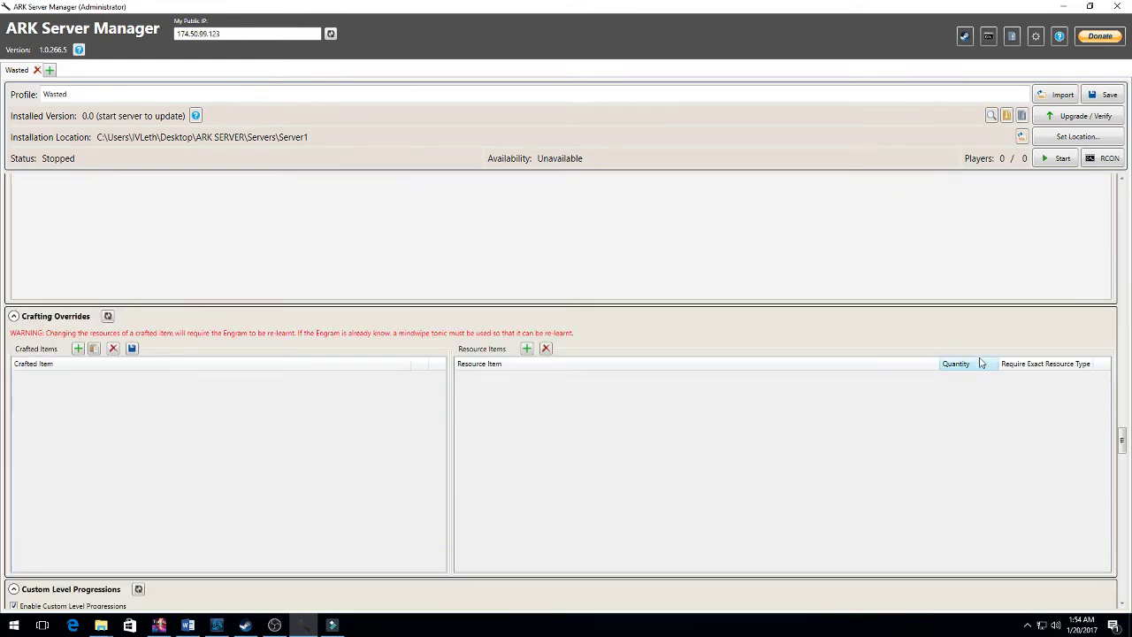
{"action": "scroll", "coordinate": [408, 406], "scroll_direction": "down", "scroll_amount": 7}
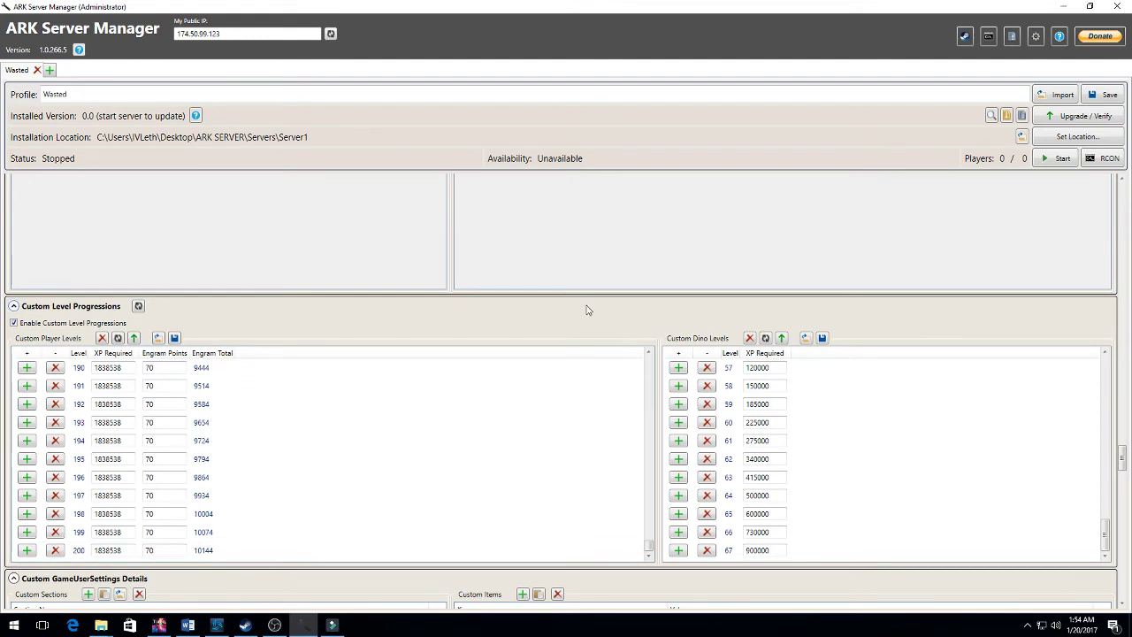
{"action": "scroll", "coordinate": [588, 309], "scroll_direction": "down", "scroll_amount": 1}
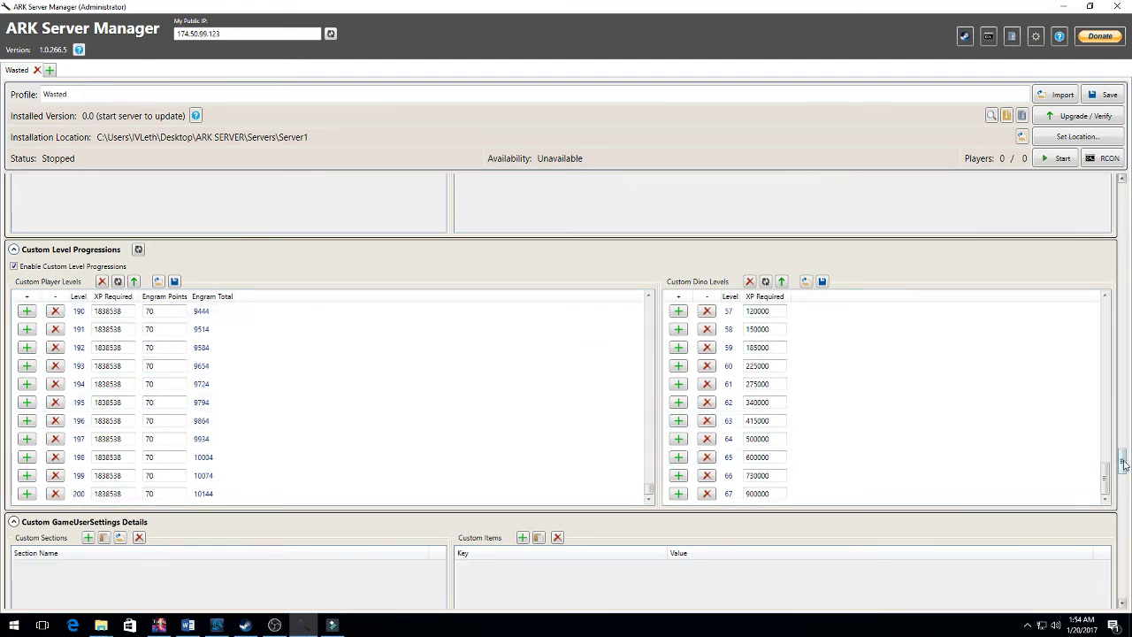
Examine the Survival of the Fittest settings, switching the mode on and back off.
{"action": "left_click_drag", "start_coordinate": [1123, 455], "coordinate": [1123, 588]}
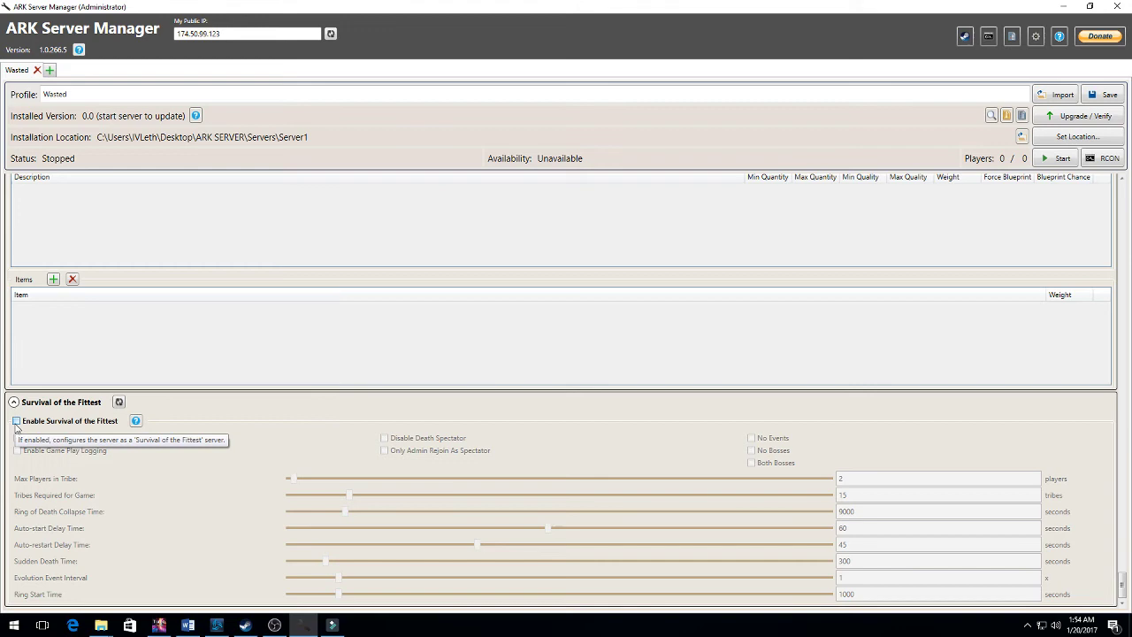
{"action": "left_click", "coordinate": [16, 426]}
{"action": "left_click", "coordinate": [15, 426]}
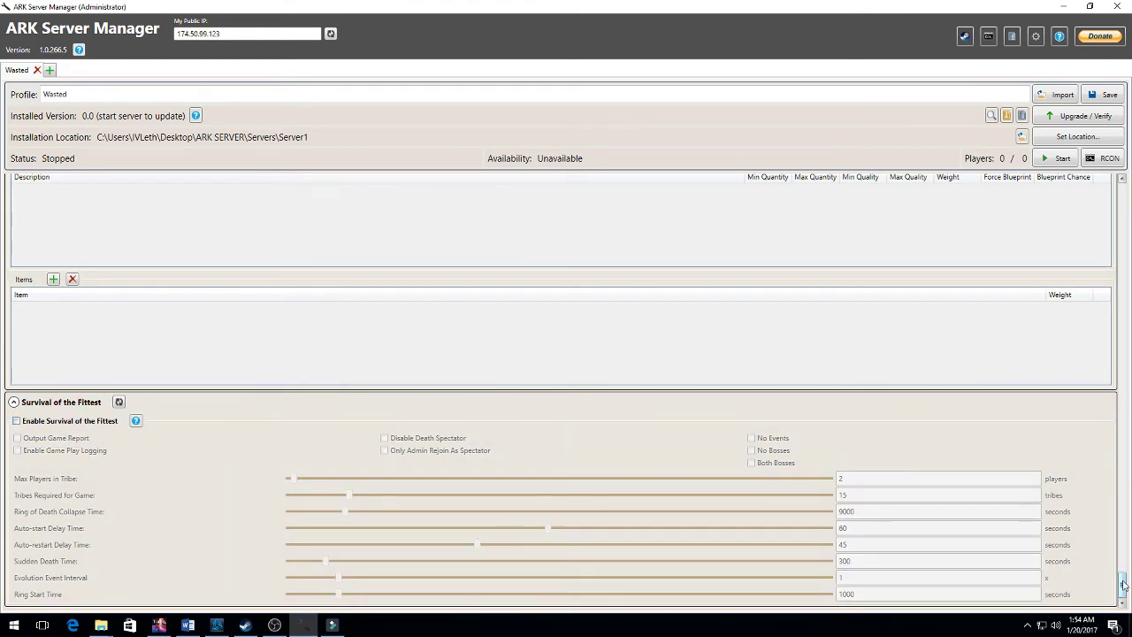
Return to the Administration section and start the Wasted server, continuing past the mod validation problem.
{"action": "left_click_drag", "start_coordinate": [1121, 585], "coordinate": [1106, 187]}
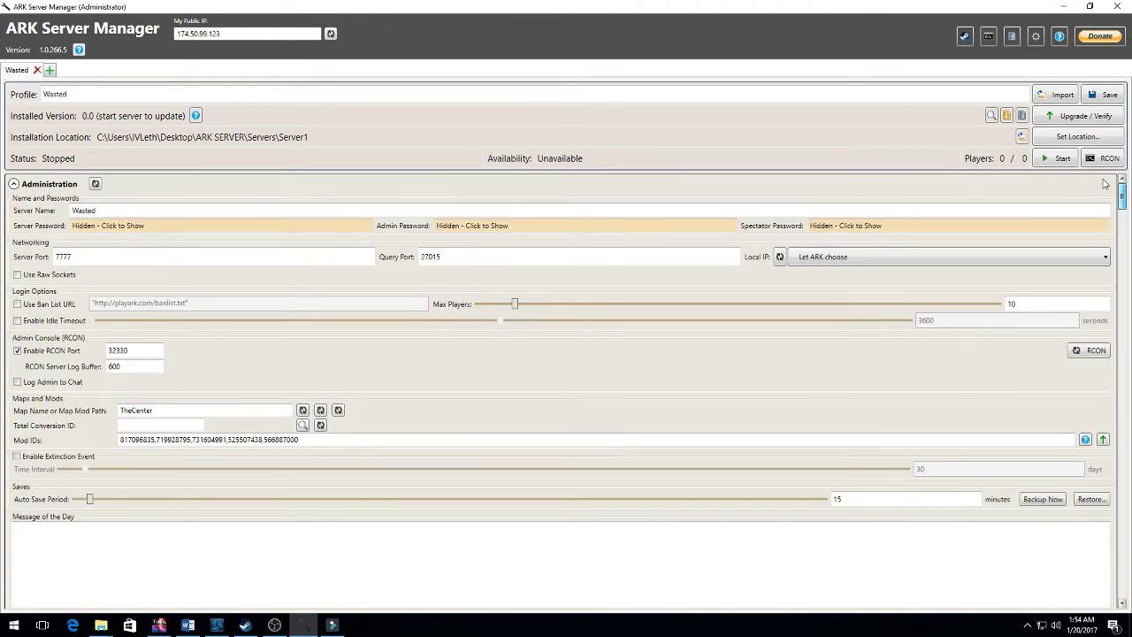
{"action": "left_click", "coordinate": [1102, 441]}
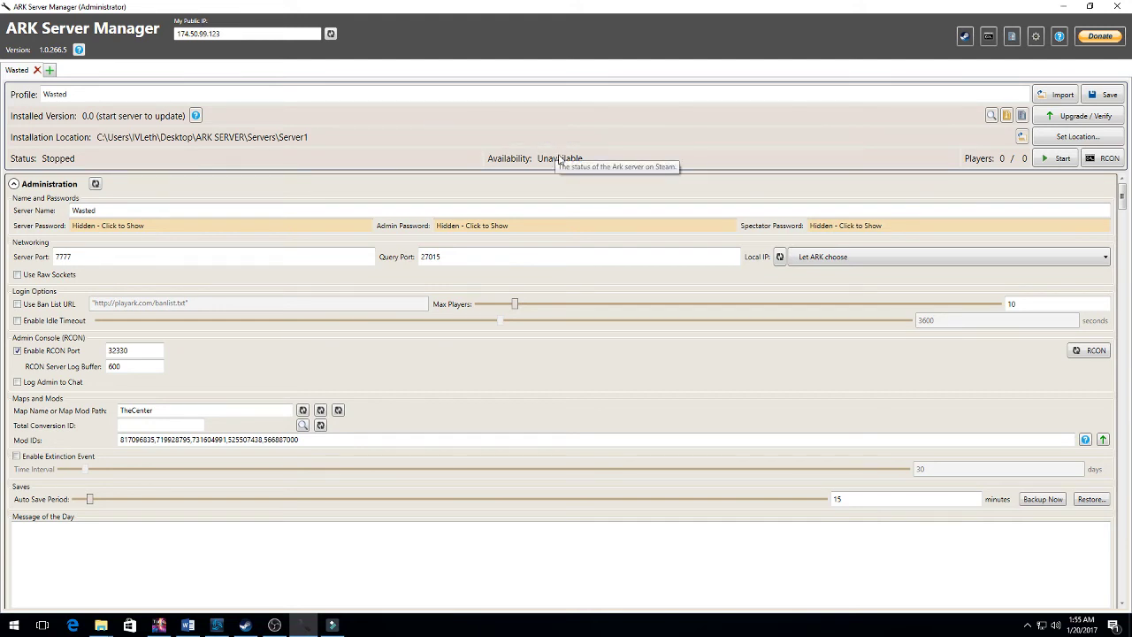
{"action": "left_click", "coordinate": [1064, 159]}
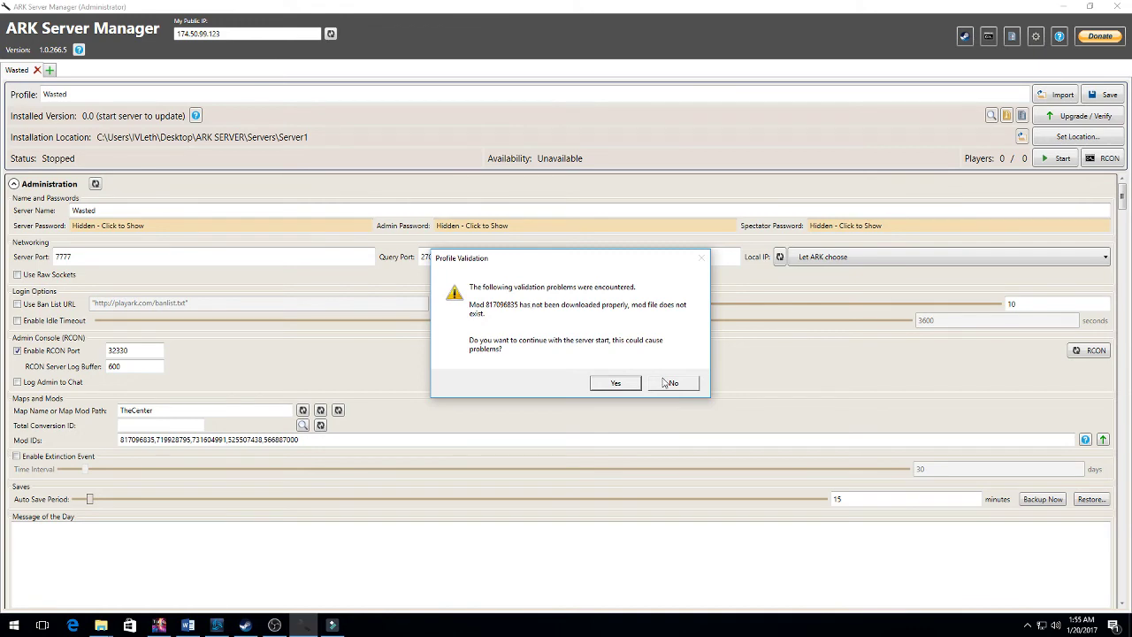
{"action": "left_click", "coordinate": [616, 383]}
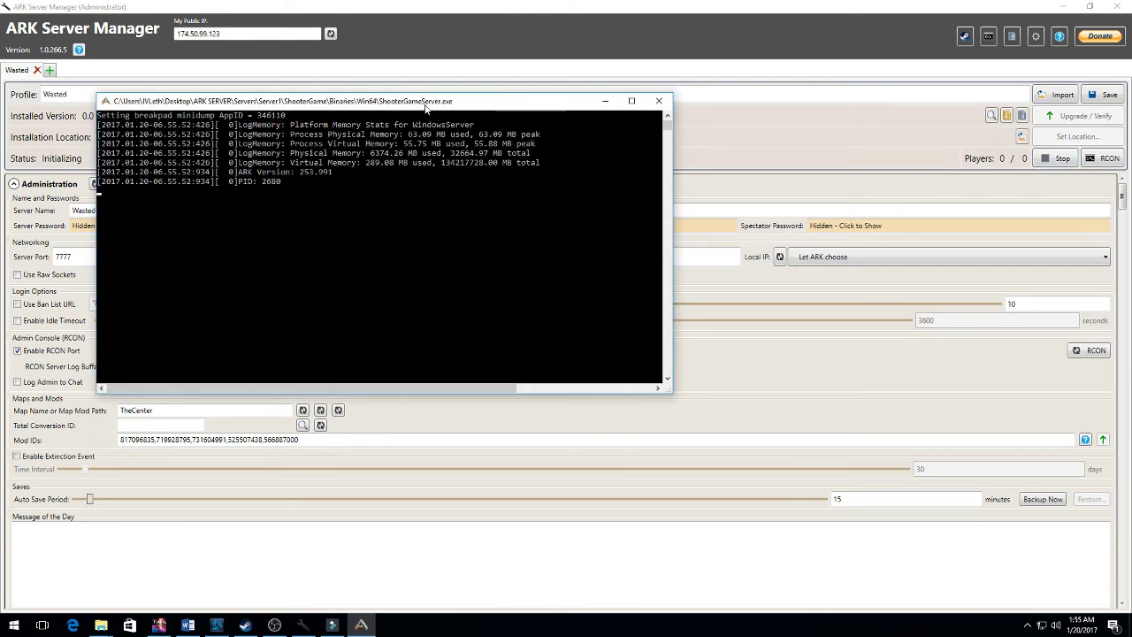
Reposition the server console window and read the full width of its startup log.
{"action": "left_click_drag", "start_coordinate": [425, 107], "coordinate": [577, 198]}
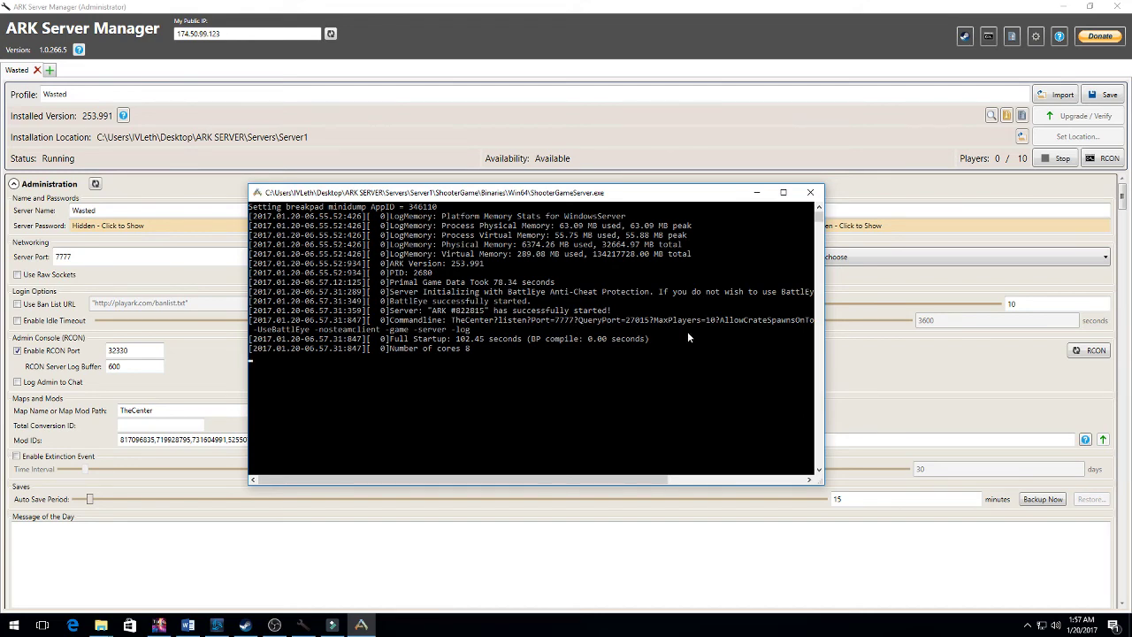
{"action": "left_click_drag", "start_coordinate": [632, 480], "coordinate": [774, 485]}
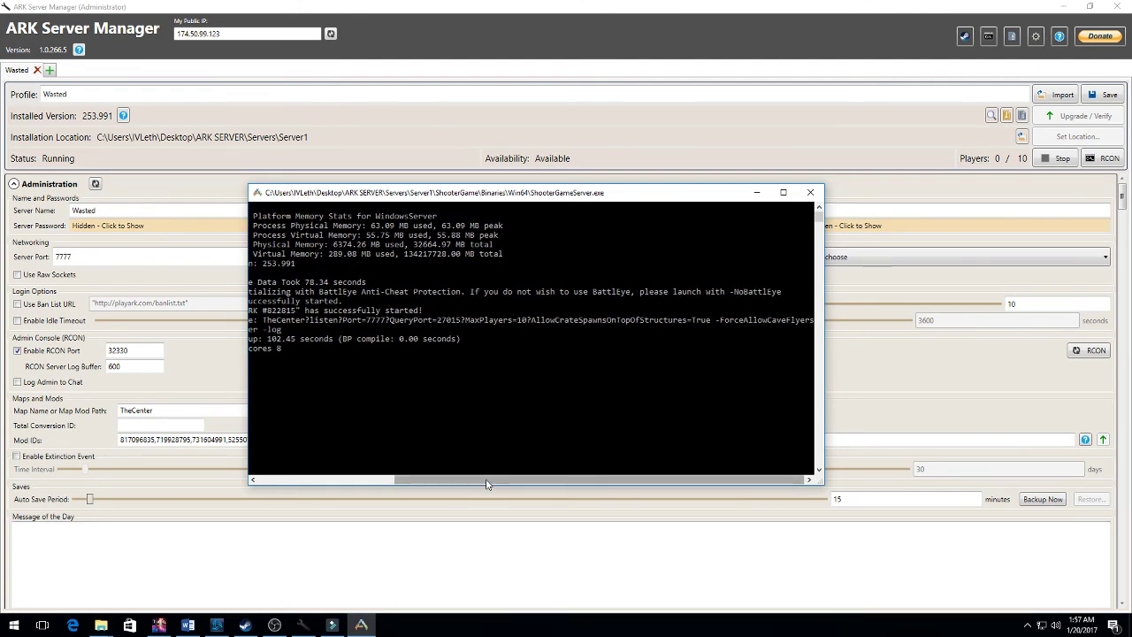
{"action": "left_click_drag", "start_coordinate": [482, 482], "coordinate": [345, 482]}
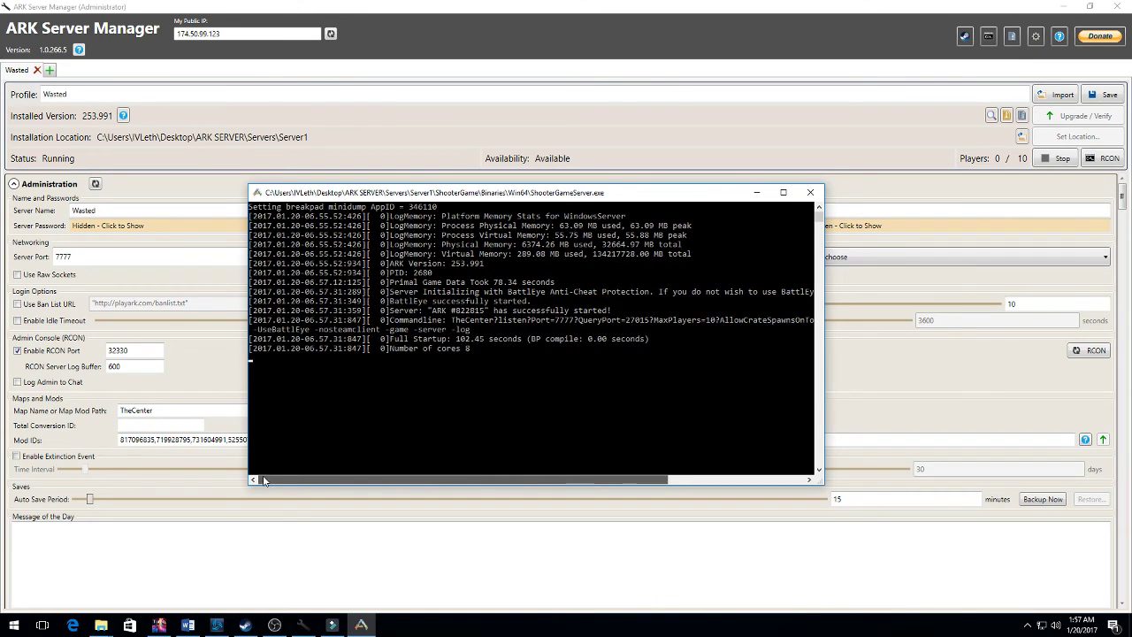
Launch ARK: Survival Evolved through Steam, minimizing the server console and server manager to reach the launch prompt.
{"action": "right_click", "coordinate": [245, 624]}
{"action": "left_click", "coordinate": [227, 312]}
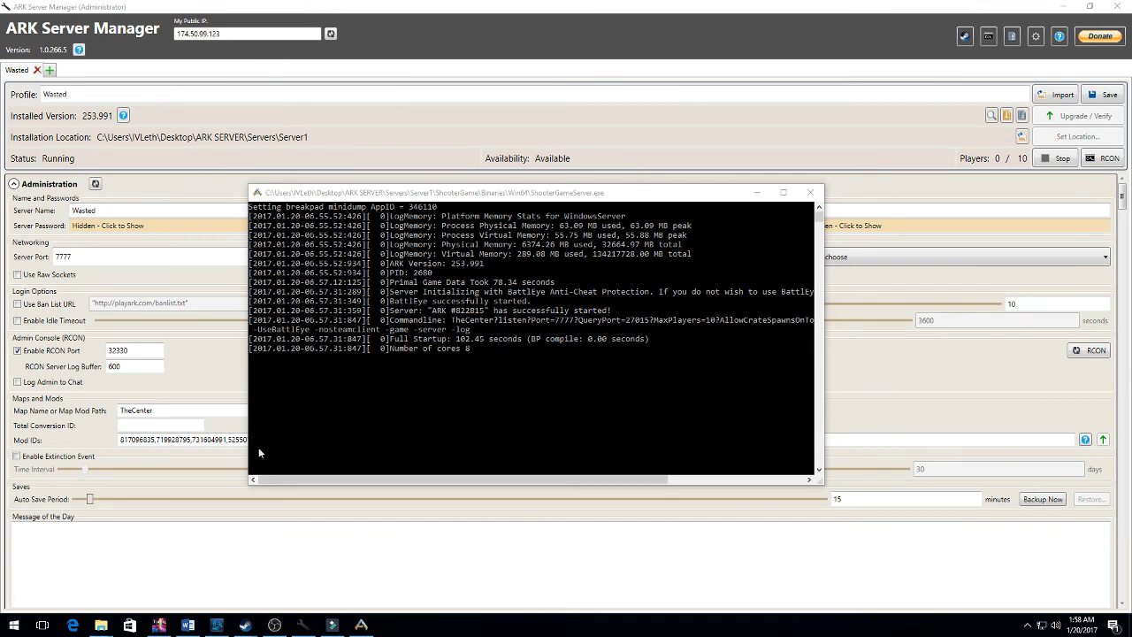
{"action": "right_click", "coordinate": [245, 625]}
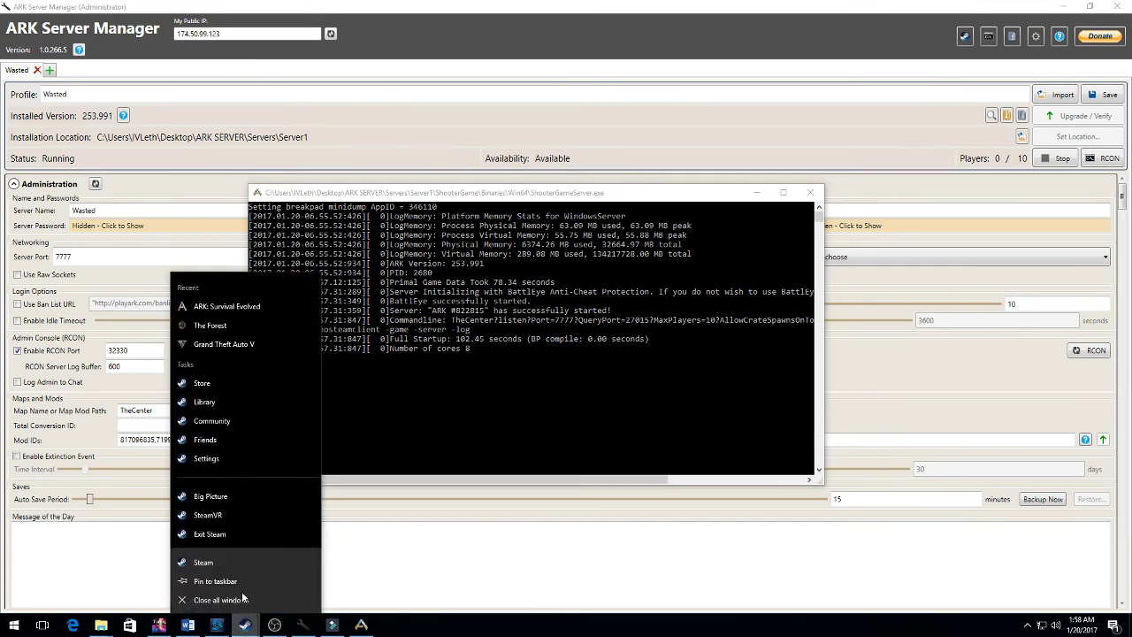
{"action": "left_click", "coordinate": [232, 307]}
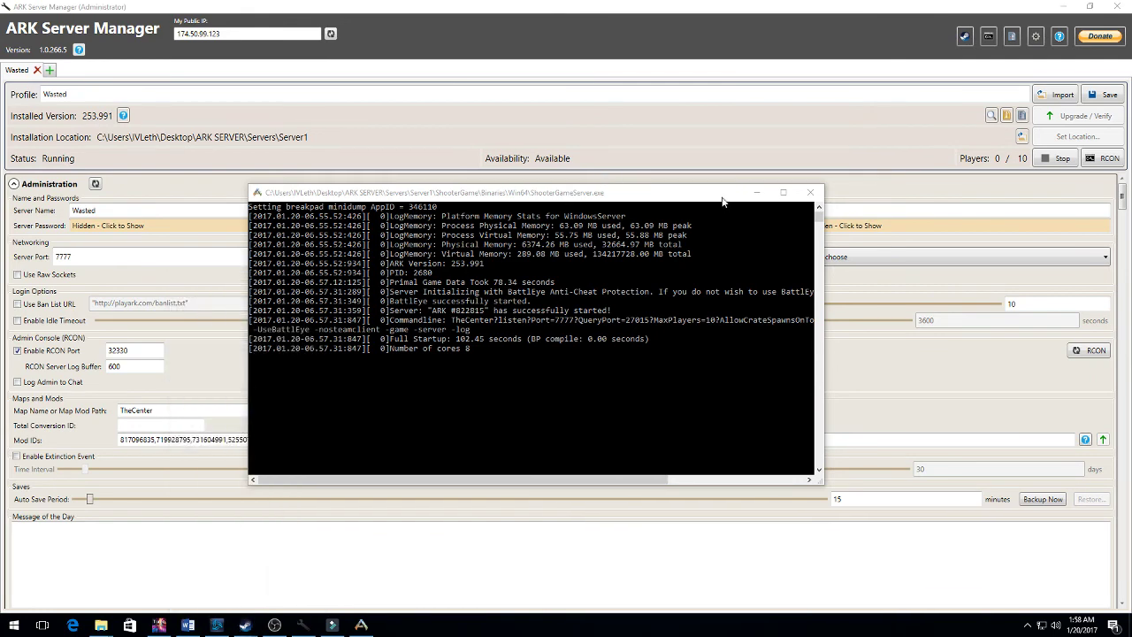
{"action": "left_click_drag", "start_coordinate": [723, 195], "coordinate": [739, 438]}
{"action": "left_click", "coordinate": [775, 436]}
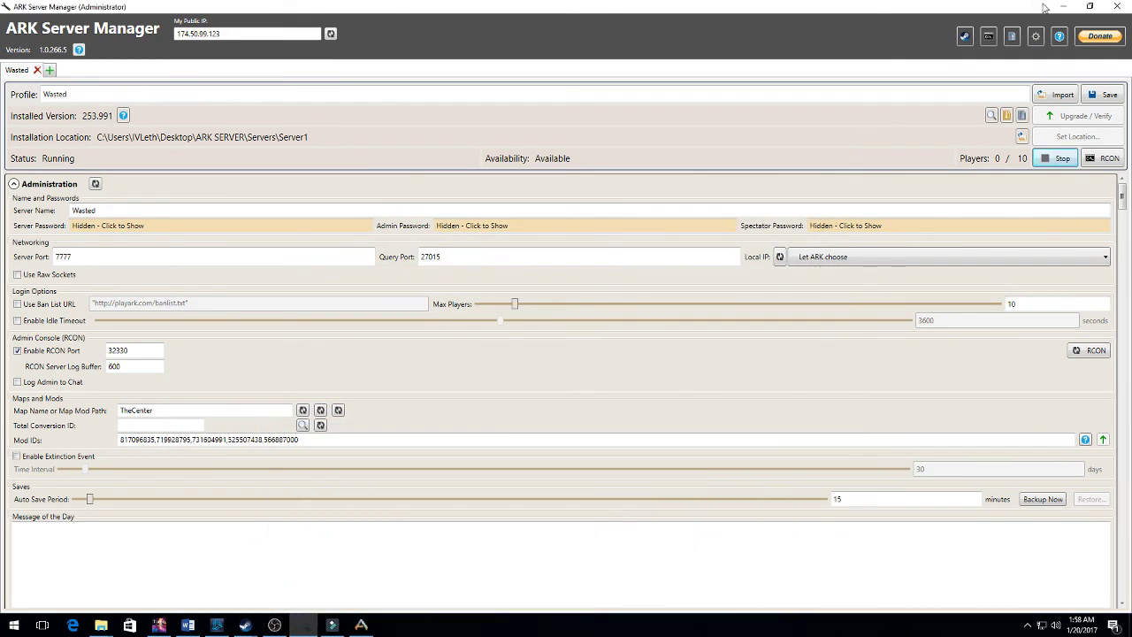
{"action": "left_click", "coordinate": [1066, 6]}
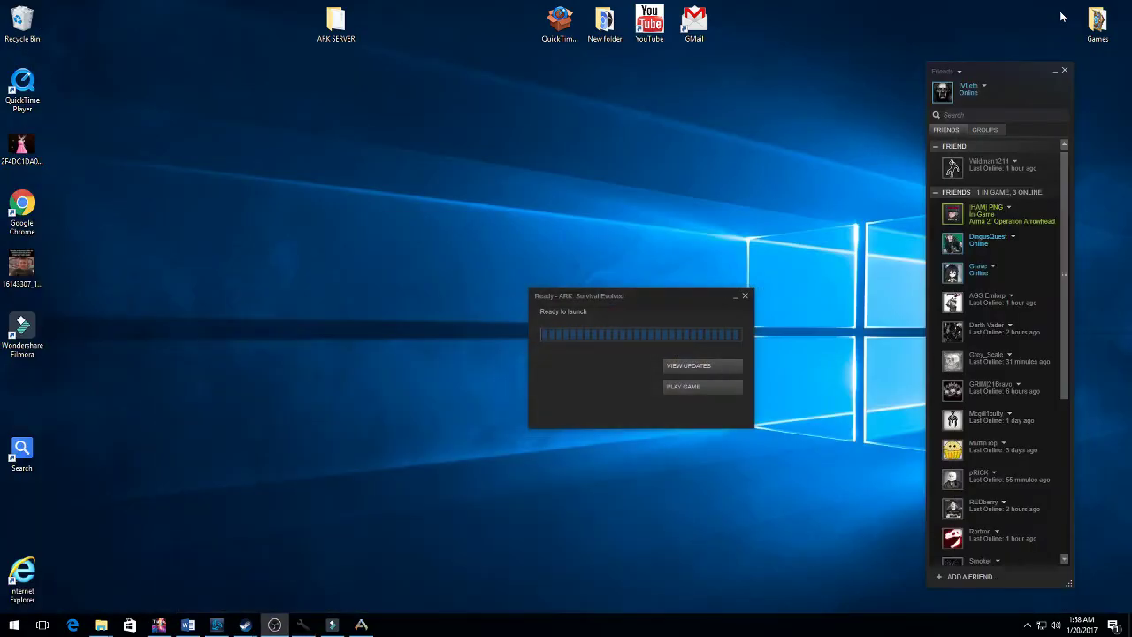
{"action": "left_click", "coordinate": [672, 387]}
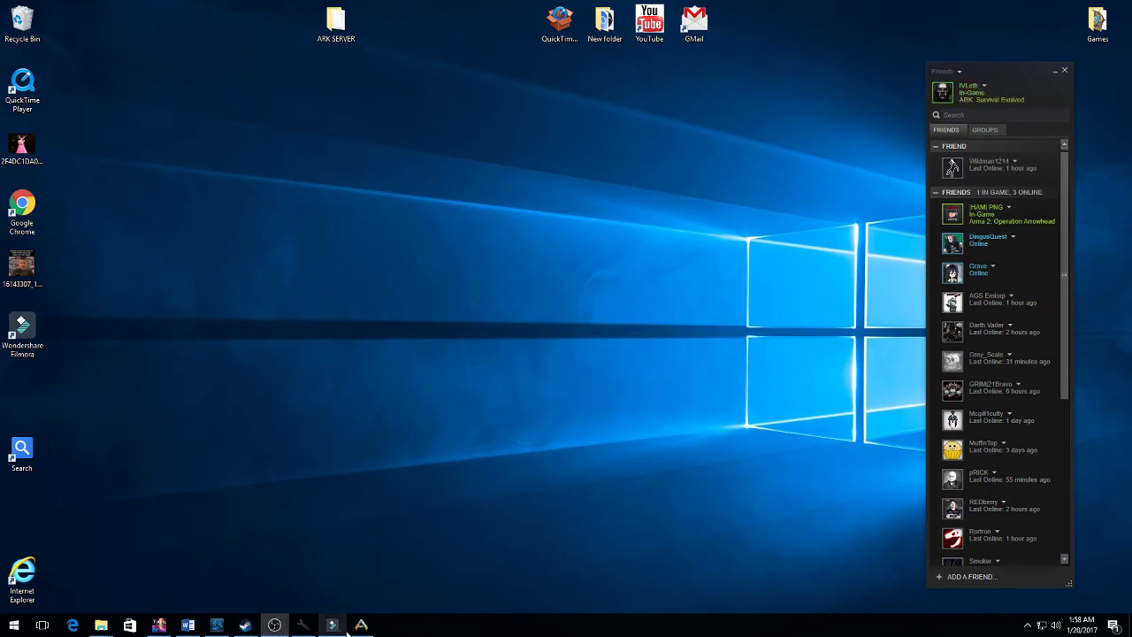
Switch back to ARK Server Manager, open the Wasted server's RCON console for a look, and close it.
{"action": "left_click", "coordinate": [303, 624]}
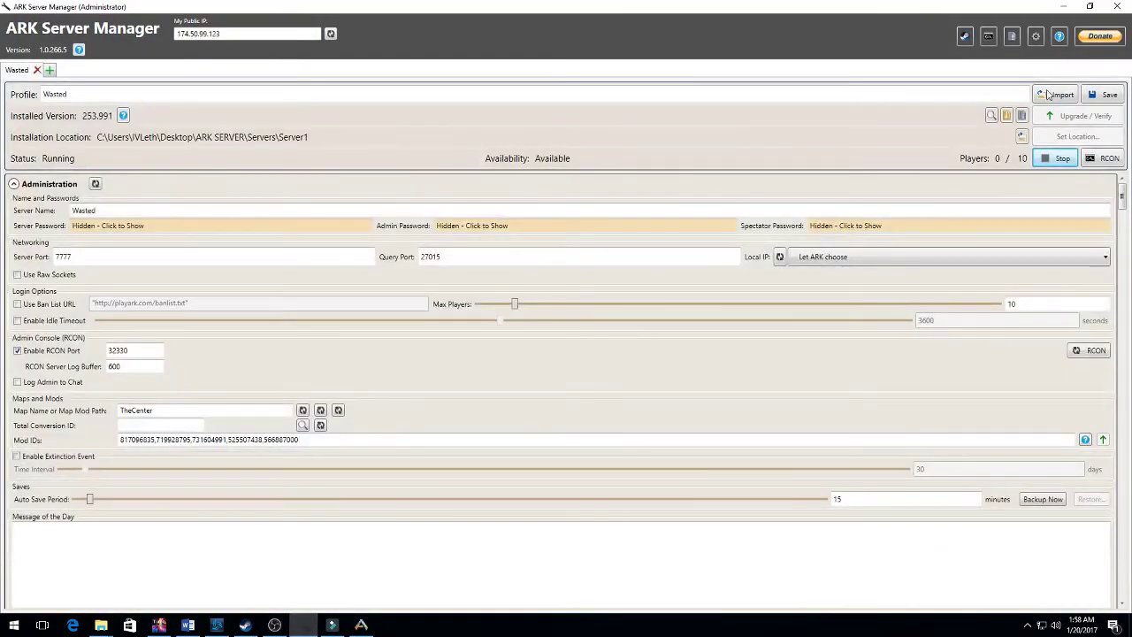
{"action": "left_click", "coordinate": [1102, 158]}
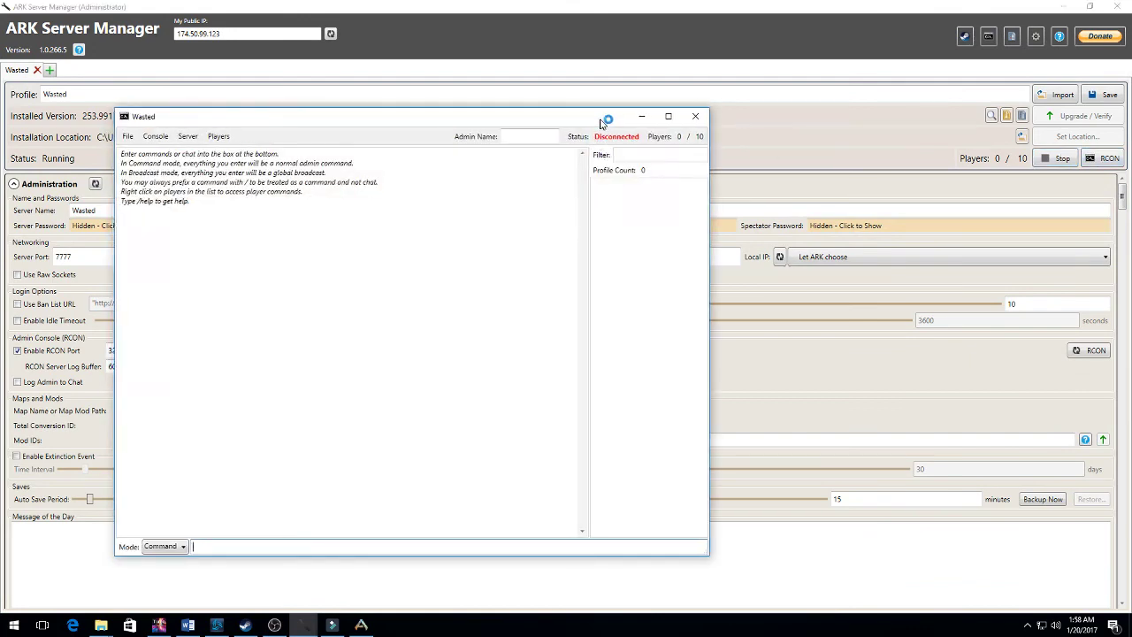
{"action": "left_click_drag", "start_coordinate": [597, 118], "coordinate": [820, 126]}
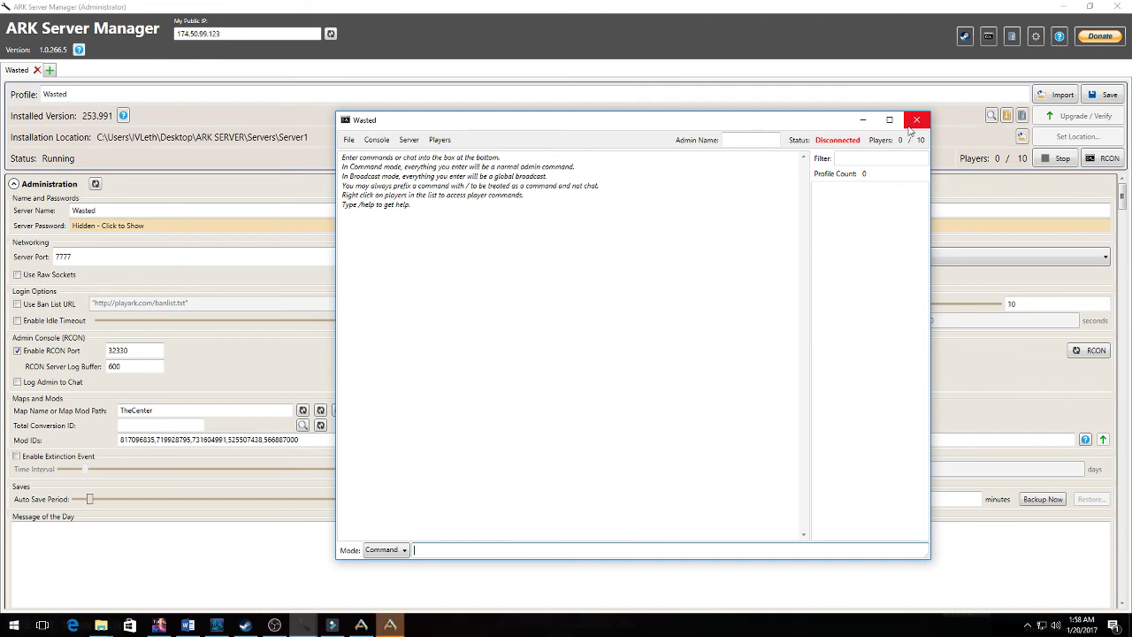
{"action": "left_click", "coordinate": [916, 120]}
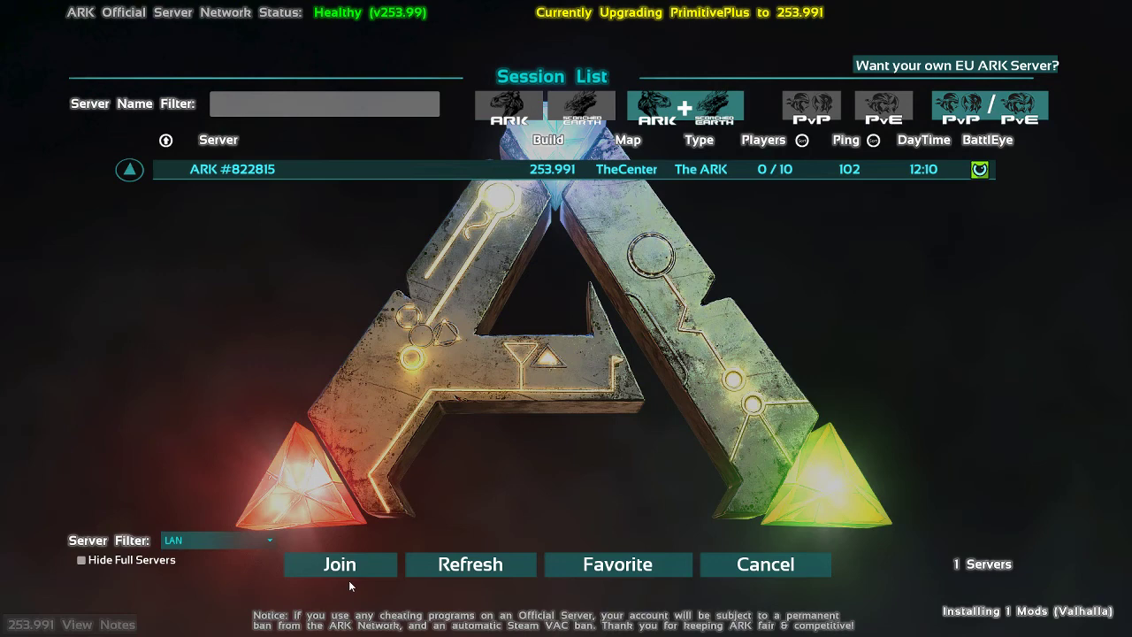
In ARK: Survival Evolved, join the local server ARK #822815 from the LAN session list.
{"action": "left_click", "coordinate": [340, 565]}
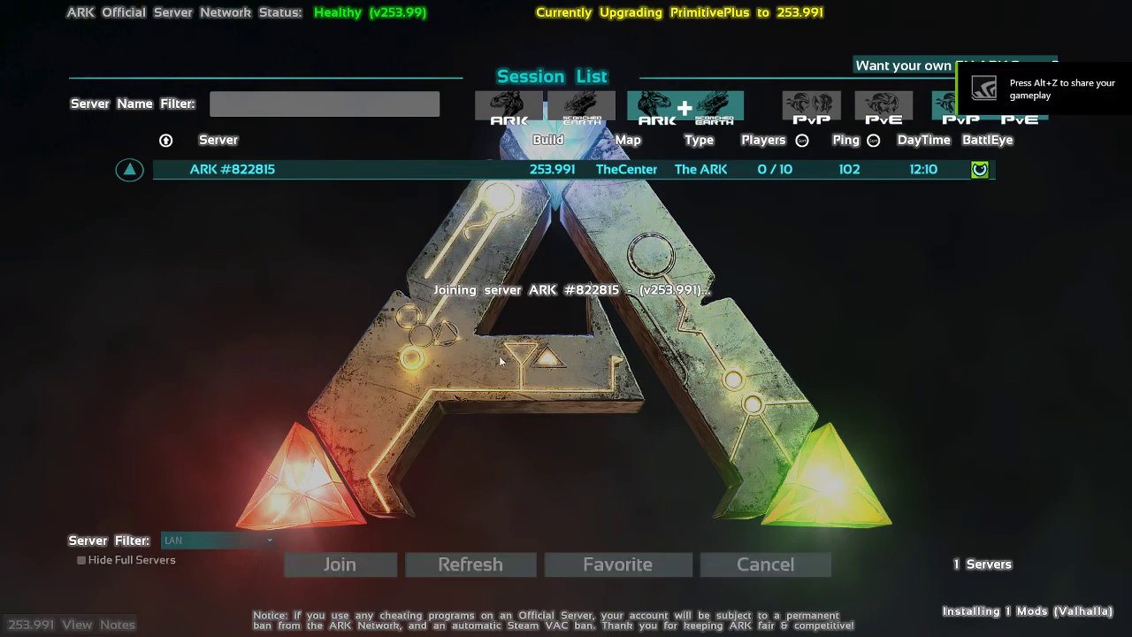